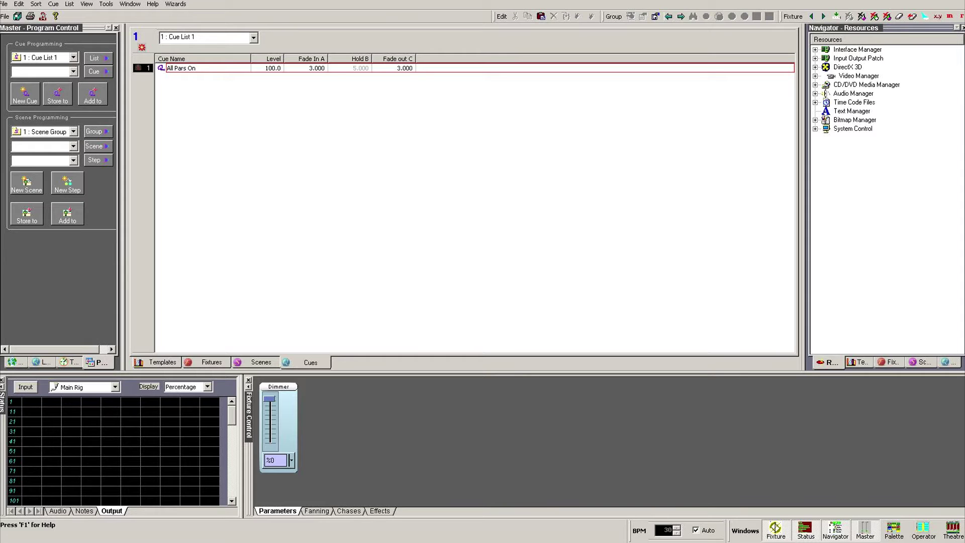
Copy the All Pars On cue and paste it three times using the context menu, Edit menu and Ctrl+V.
right_click(188, 72)
left_click(217, 88)
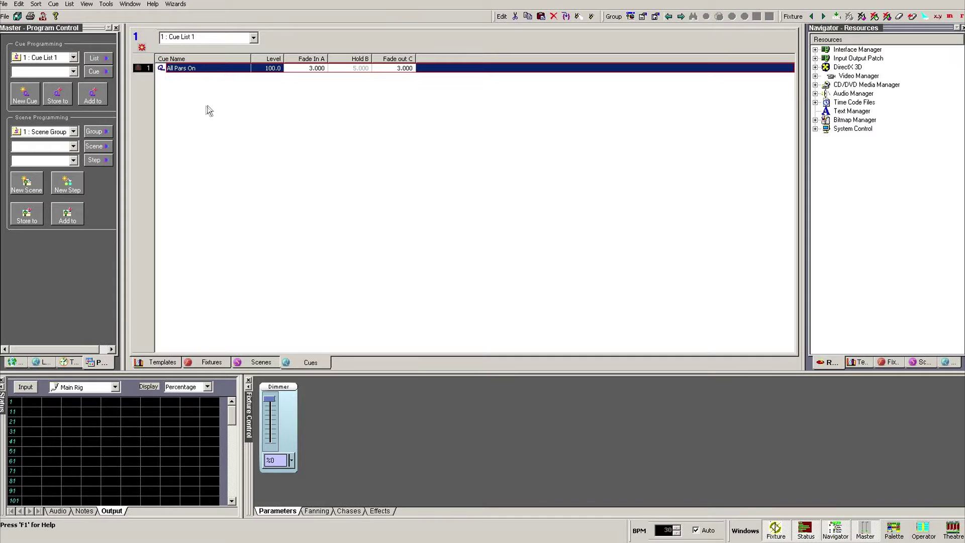
right_click(207, 109)
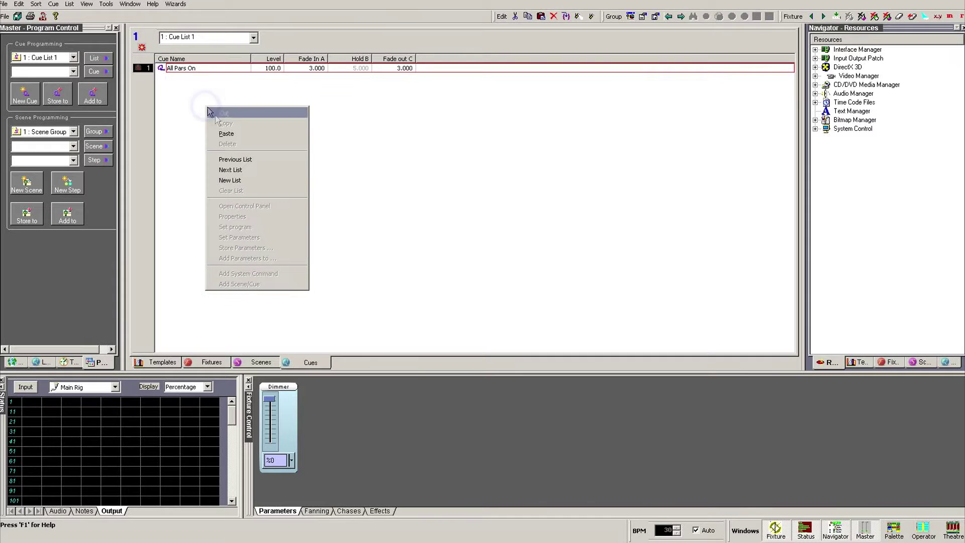
left_click(231, 133)
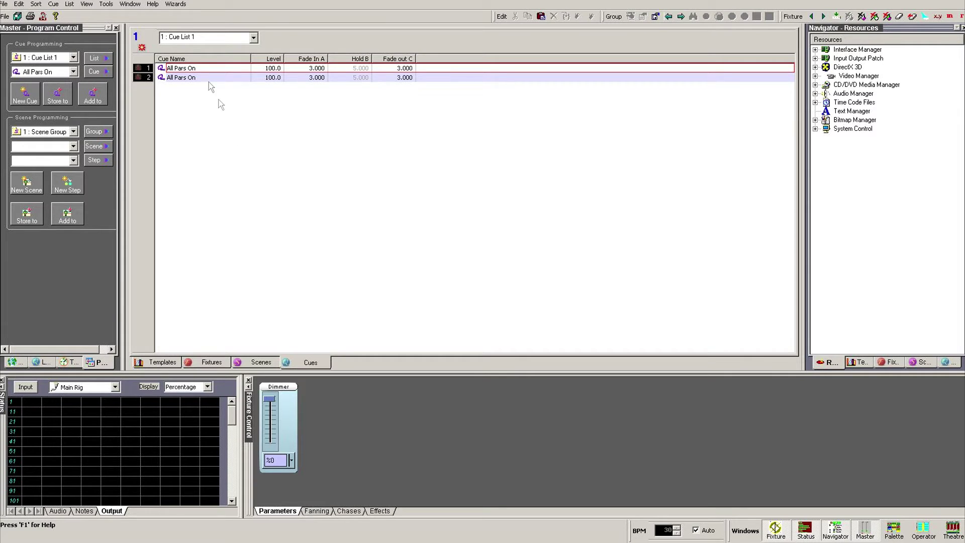
left_click(190, 77)
left_click(19, 4)
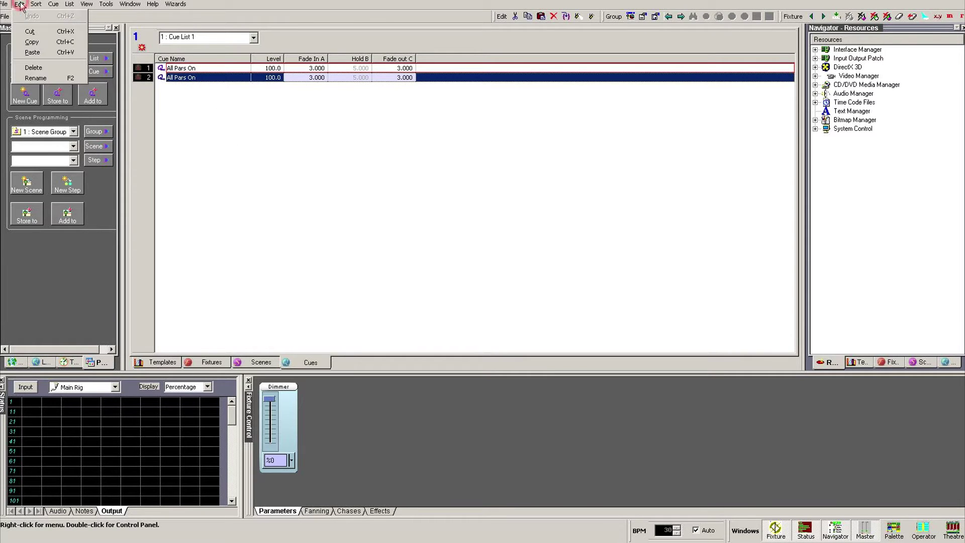
left_click(20, 5)
left_click(20, 4)
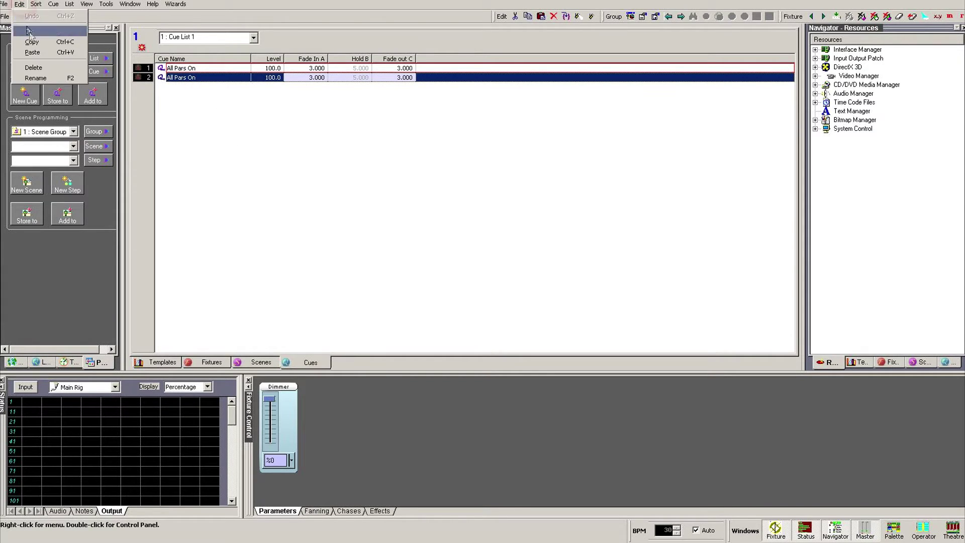
left_click(40, 55)
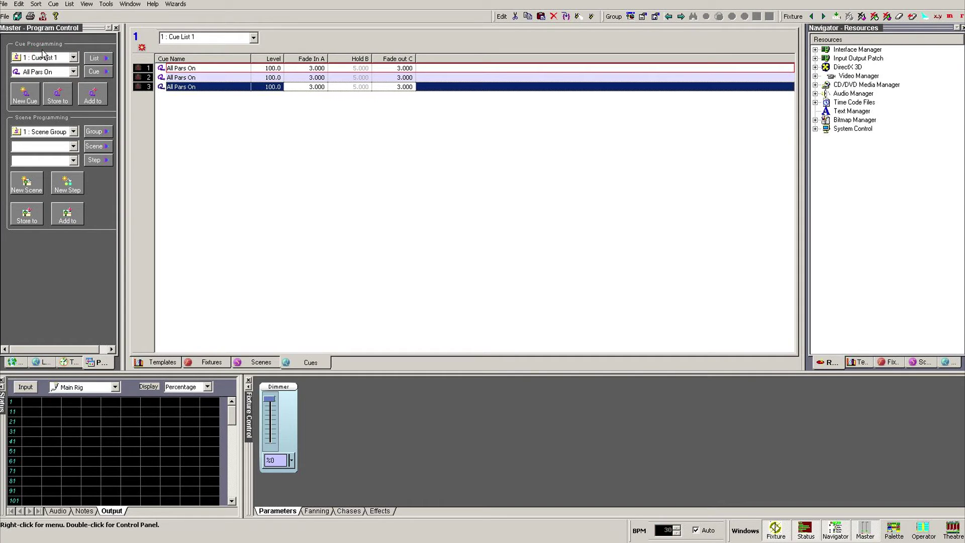
left_click(191, 78)
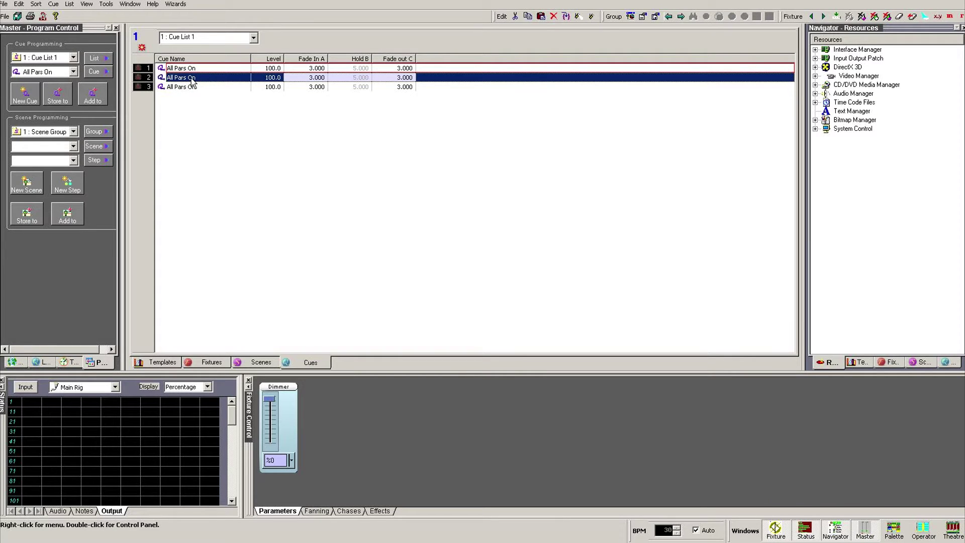
key("ctrl+v")
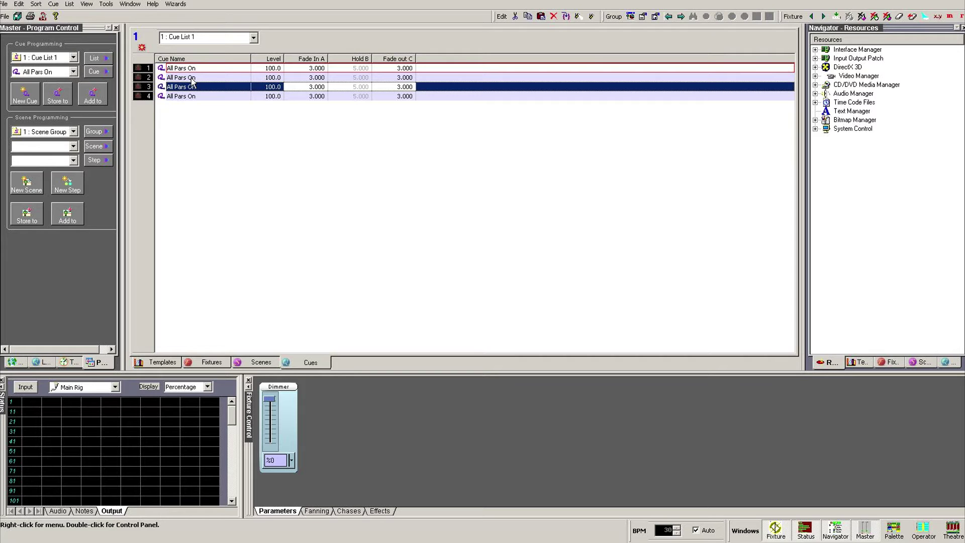
Select all four All Pars On cues, trying range, individual and marquee selection.
left_click(206, 155)
left_click_drag(229, 129, 180, 72)
left_click(203, 147)
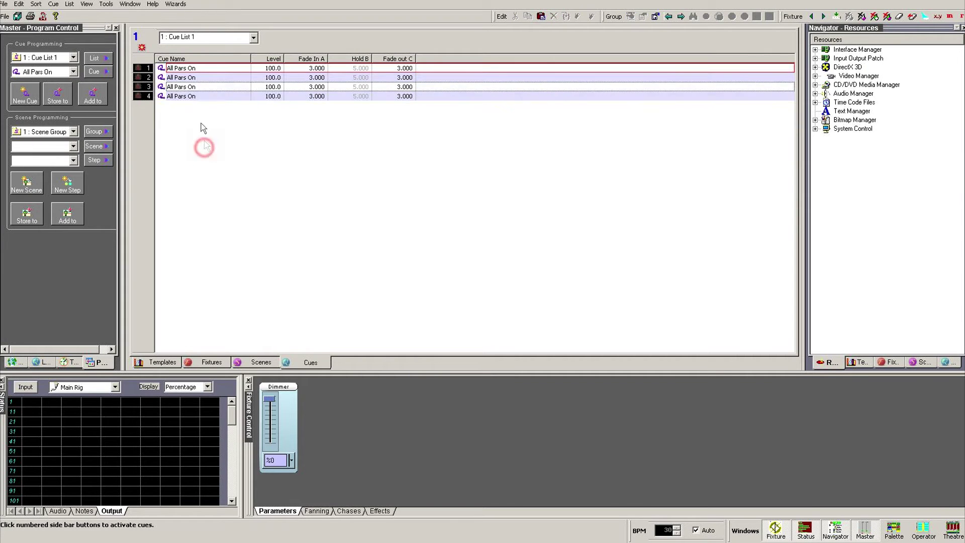
left_click(191, 70)
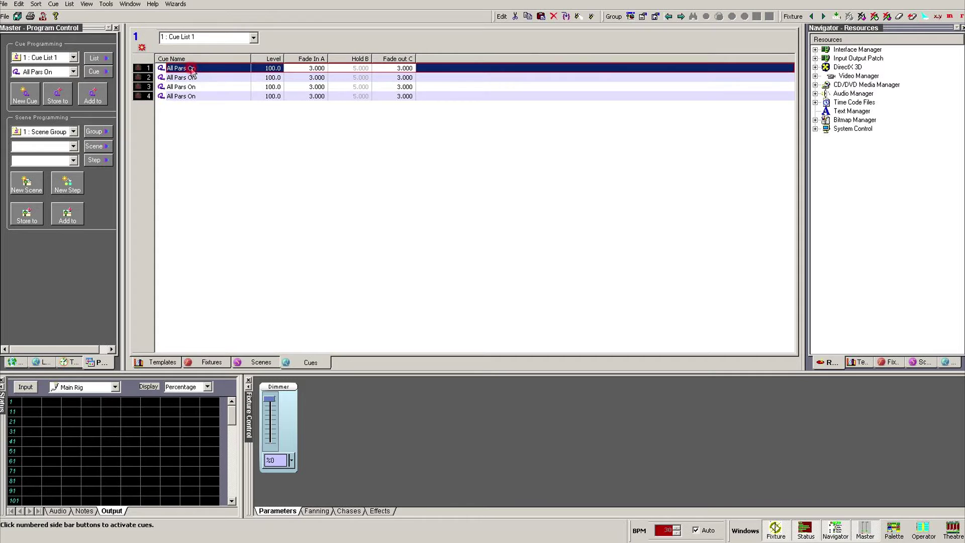
left_click(192, 96, "shift")
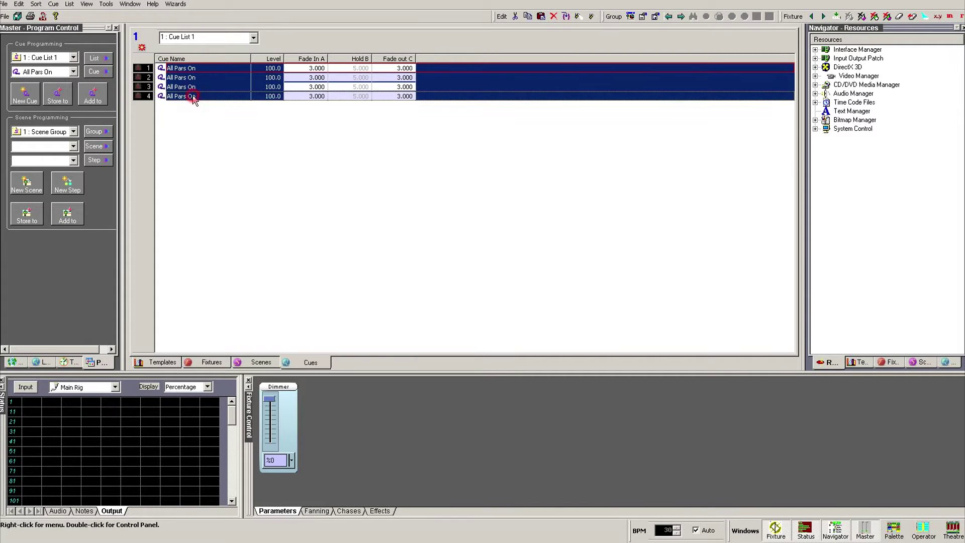
left_click(198, 126)
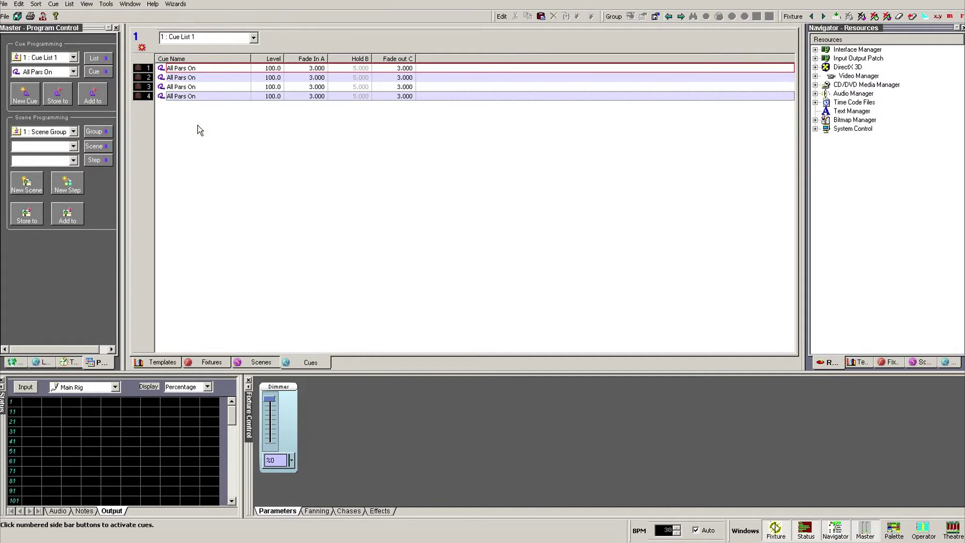
left_click(195, 71)
left_click(196, 86, "ctrl")
left_click(197, 96, "ctrl")
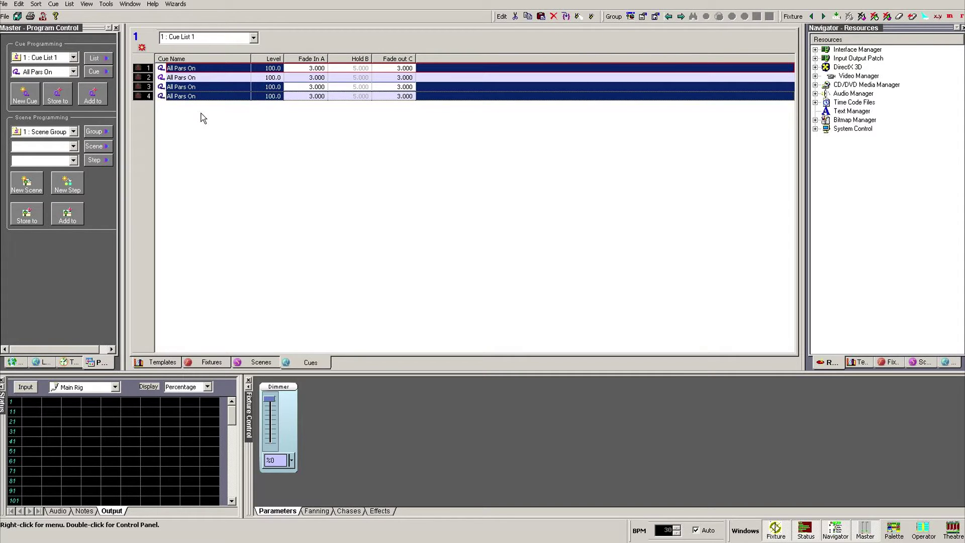
left_click(201, 118)
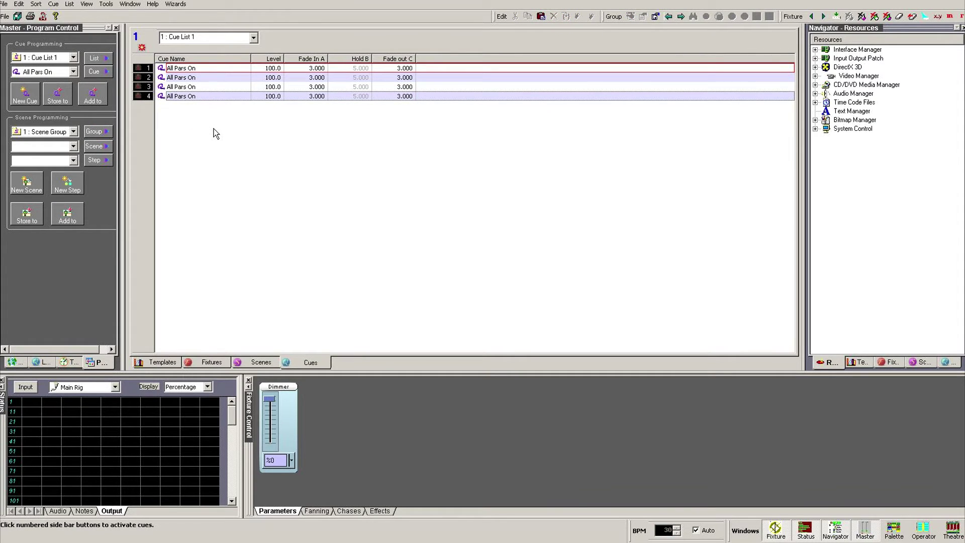
left_click_drag(213, 129, 183, 69)
Copy the four selected cues and paste them as cues 5–8.
left_click(19, 4)
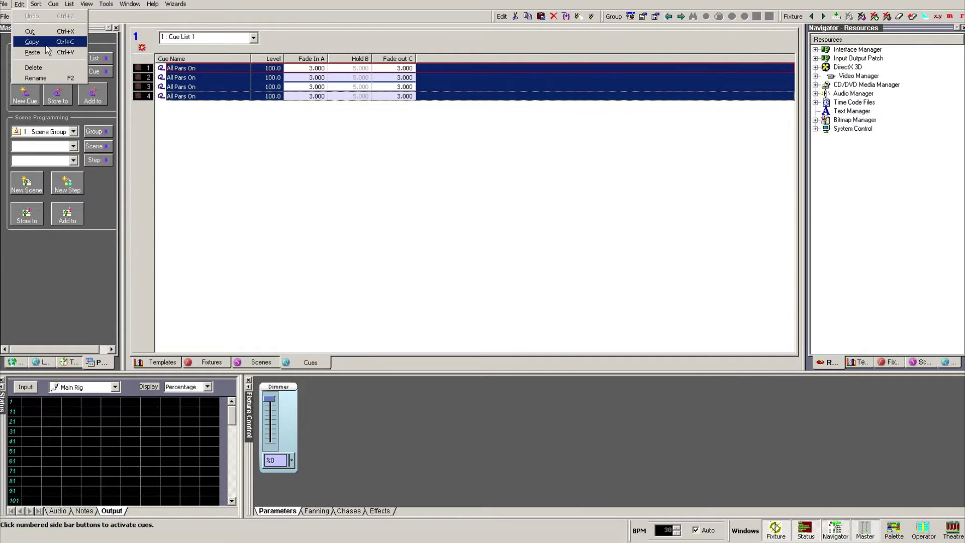
left_click(36, 42)
left_click(19, 4)
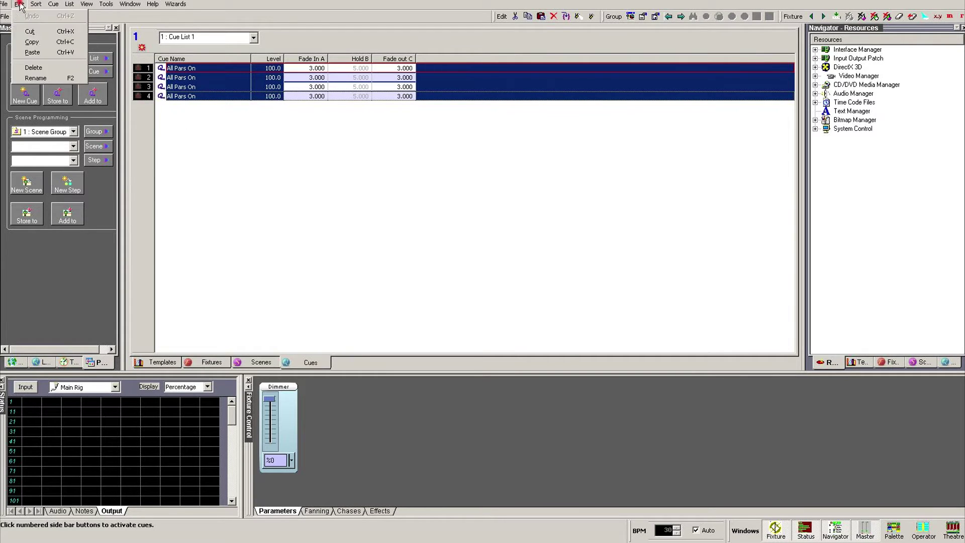
left_click(32, 52)
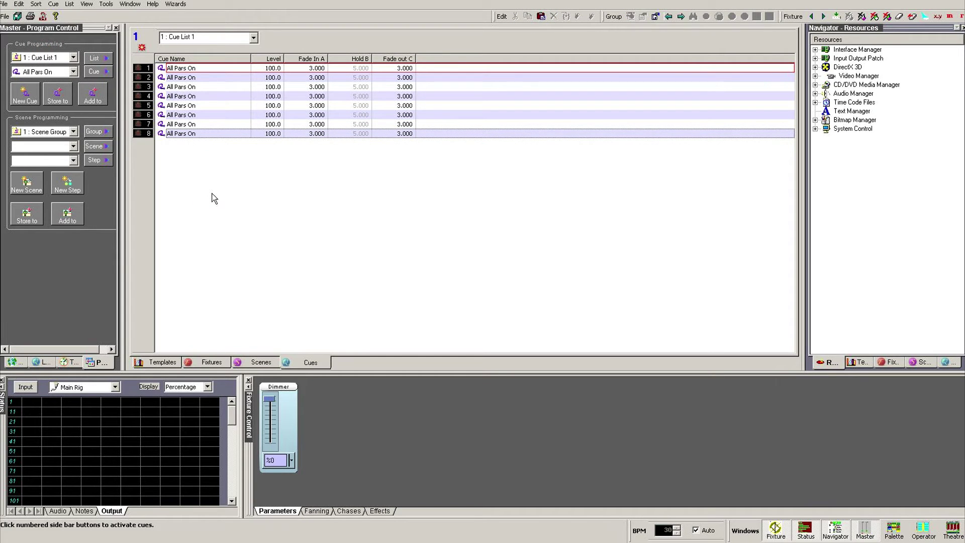
Delete cues 8 and 7, leaving six cues in Cue List 1.
left_click(189, 133)
key("Delete")
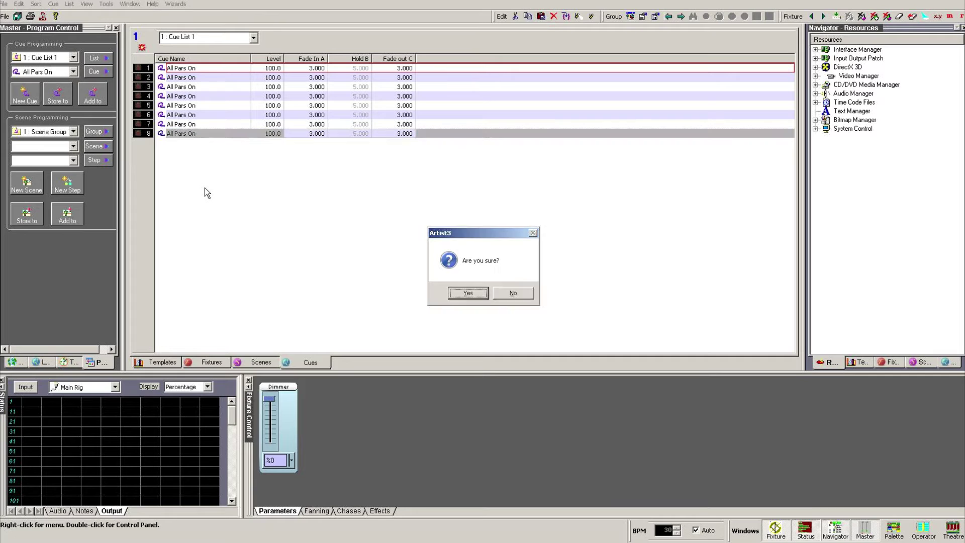
left_click(469, 293)
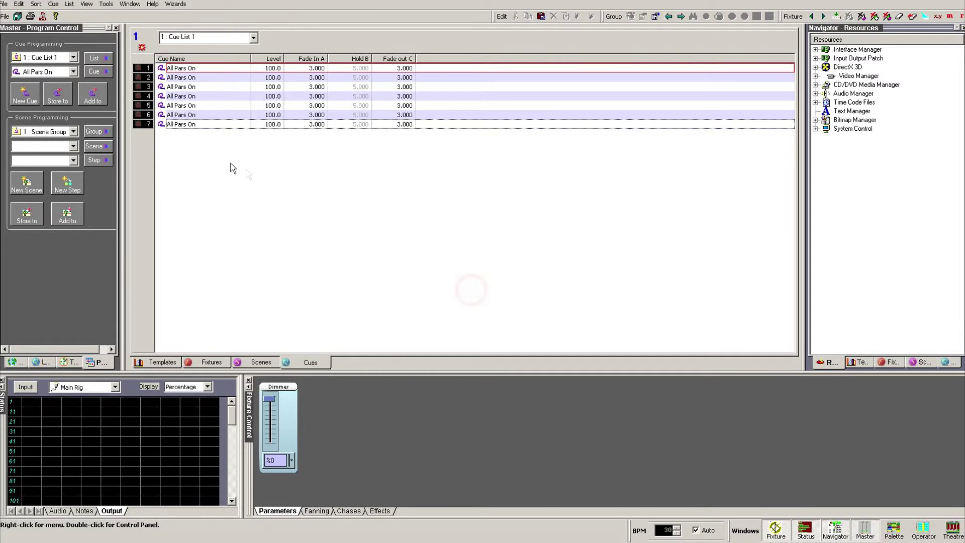
left_click(187, 126)
left_click(18, 7)
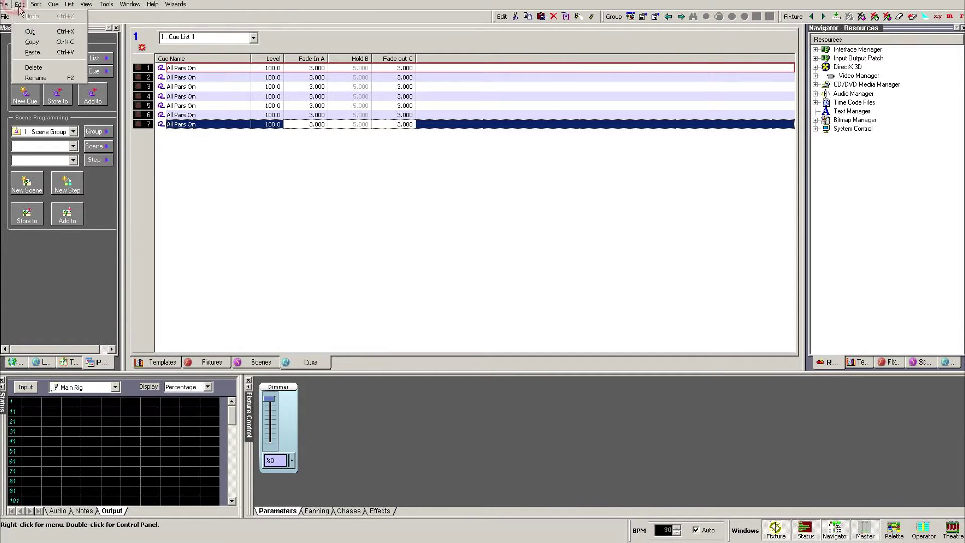
left_click(45, 67)
left_click(477, 292)
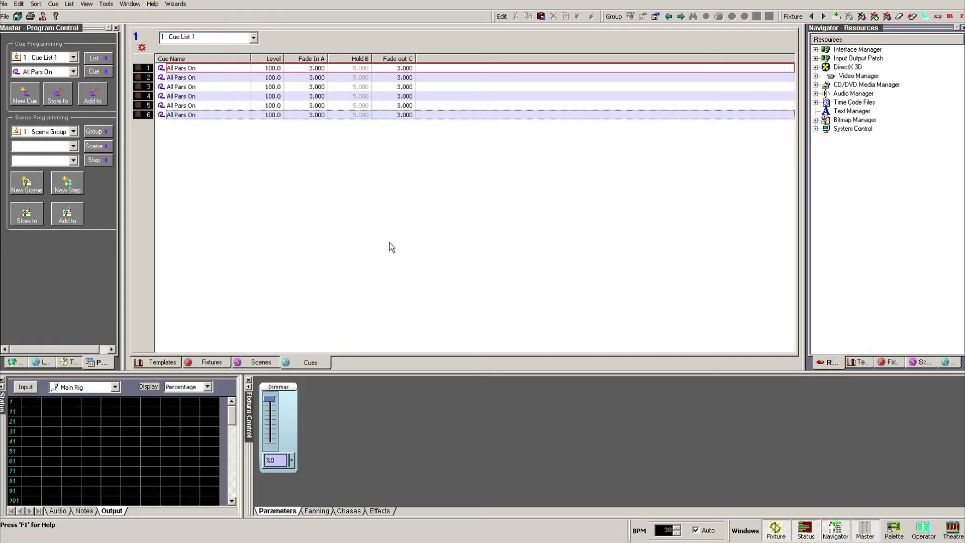
Rename cue 2 to 'All Pars 50%' in its Cue Name cell.
left_click(186, 79)
left_click(19, 4)
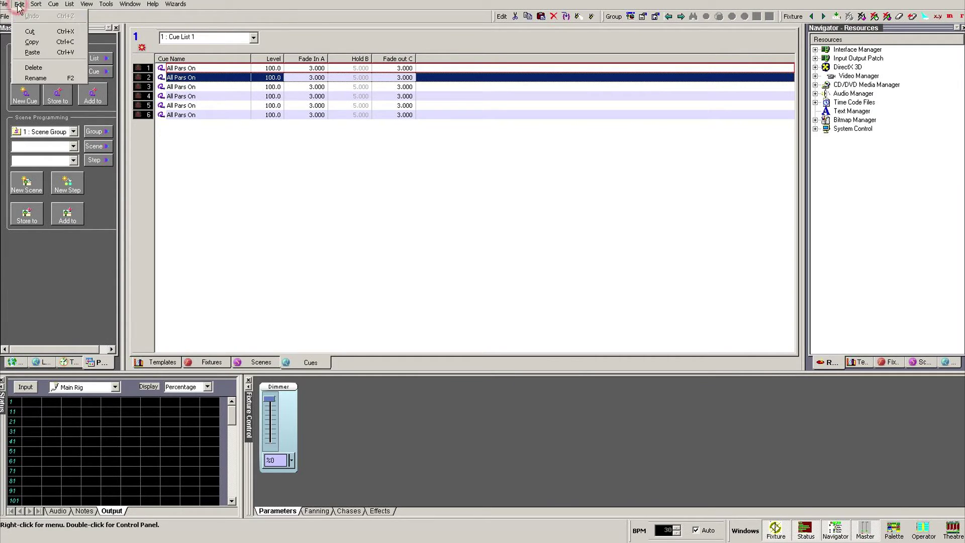
left_click(224, 202)
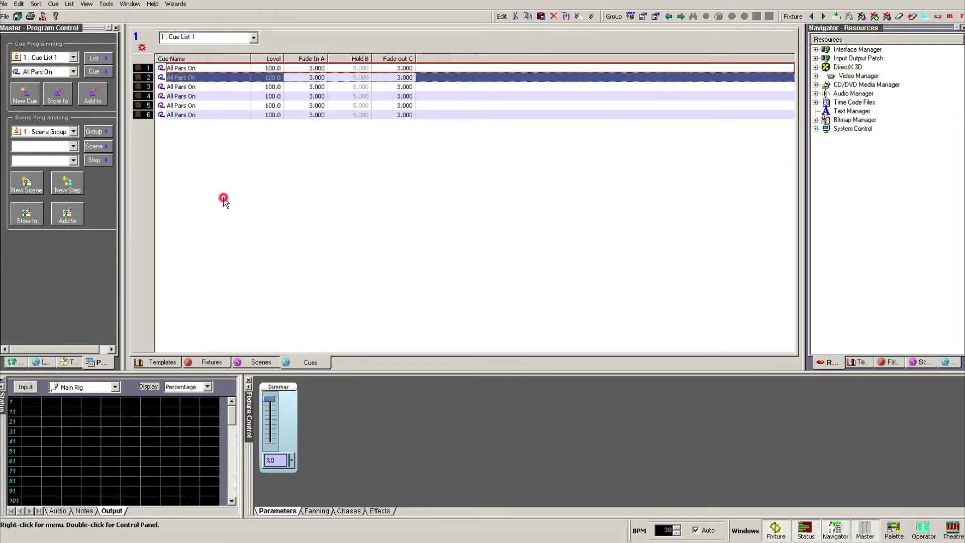
left_click(181, 78)
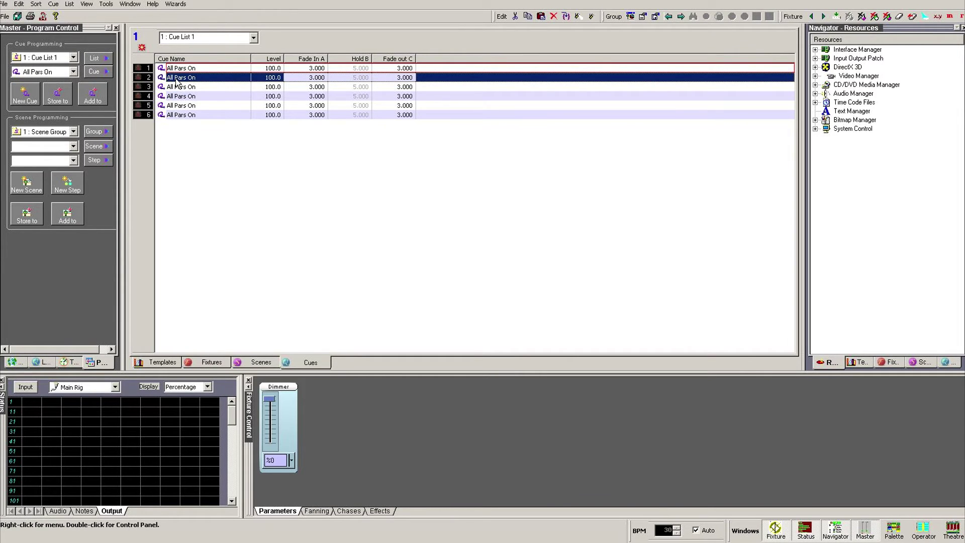
left_click(178, 78)
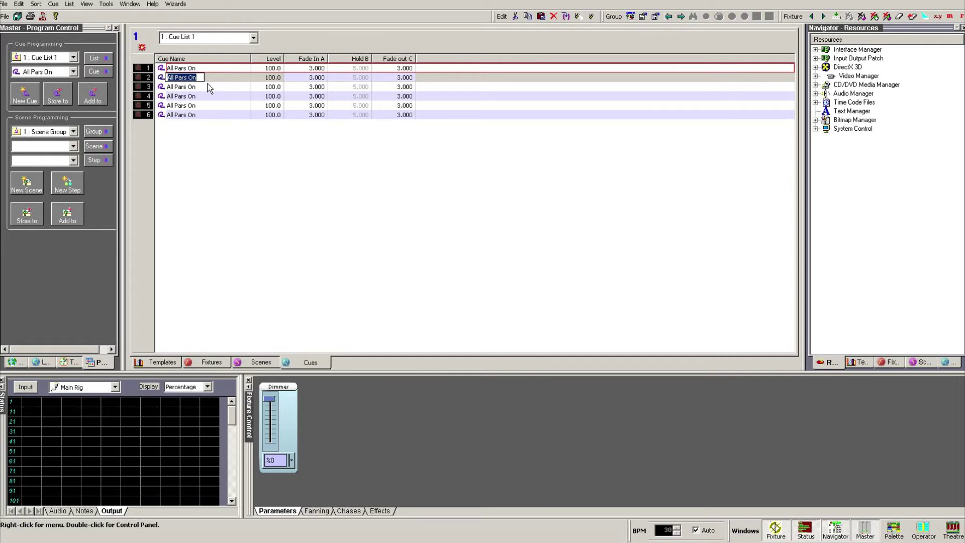
type("All")
left_click(224, 147)
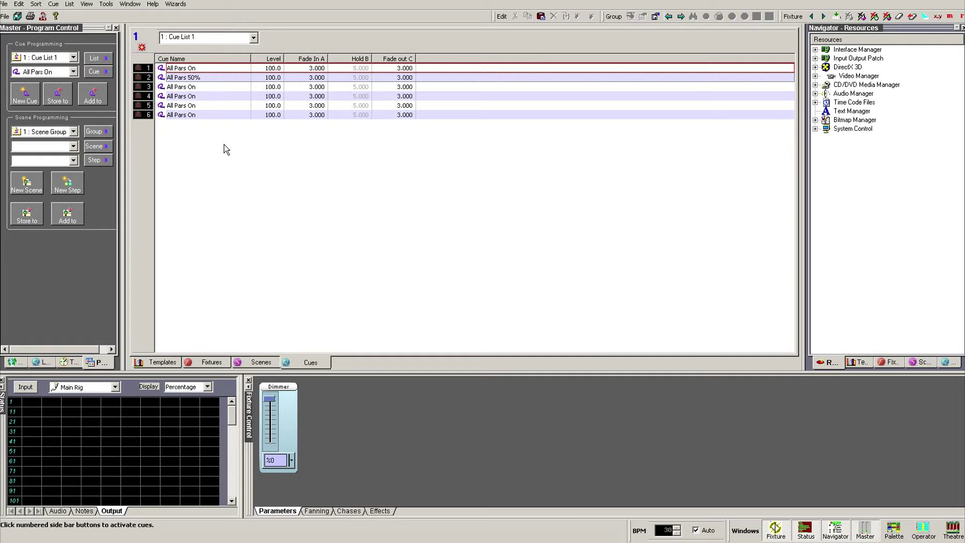
Load cue All Pars 50% with Set Parameters and show the Stage Pars Parcan 1–8 grid.
right_click(196, 78)
left_click(254, 209)
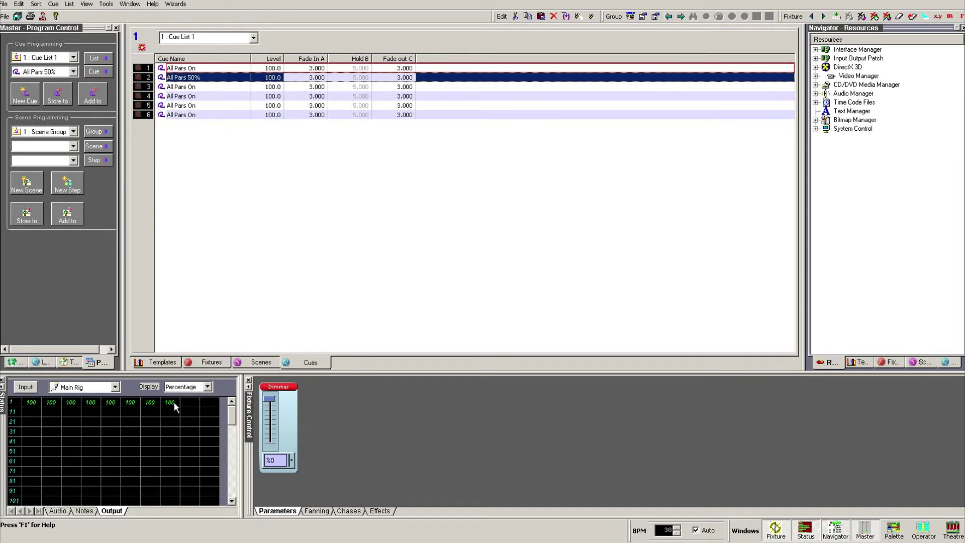
left_click(205, 361)
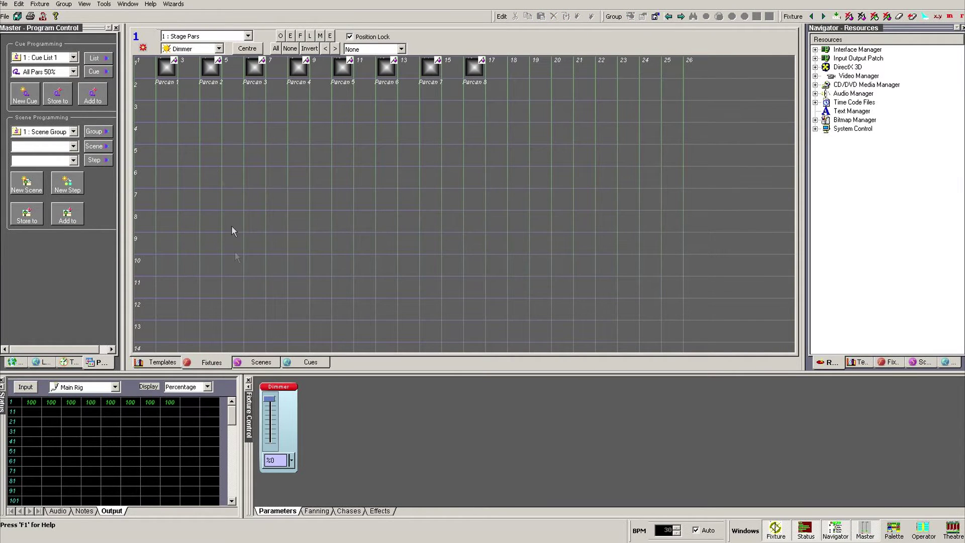
Select all eight Parcans and lower their dimmer fader to 50%.
left_click_drag(173, 70, 178, 61)
left_click(276, 49)
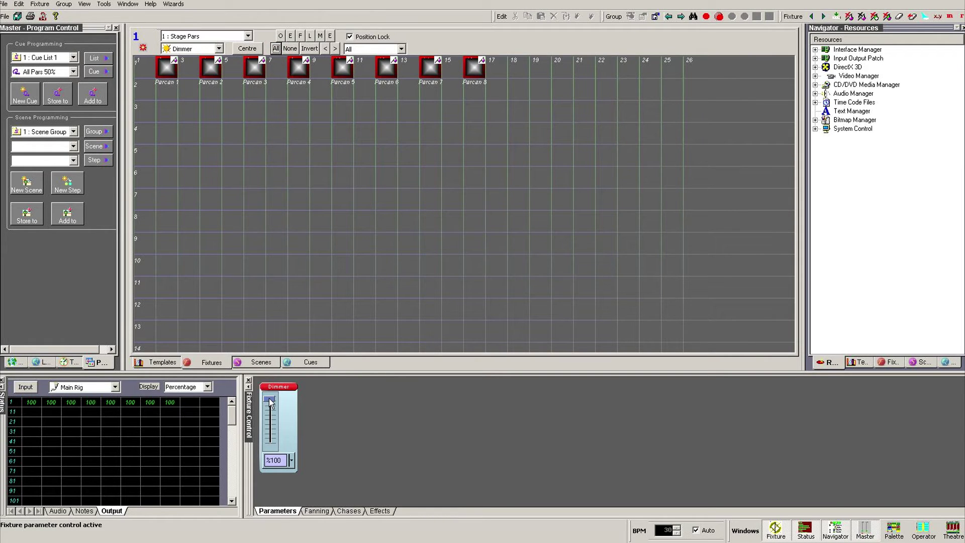
left_click_drag(269, 401, 272, 425)
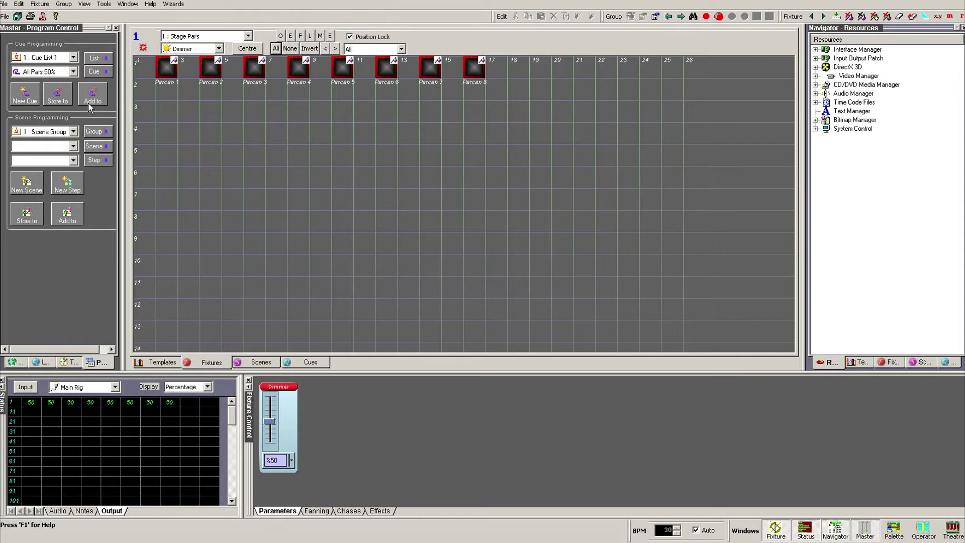
Store the 50% levels into All Pars 50%, then play and release cue 2 from the cue list.
left_click(61, 100)
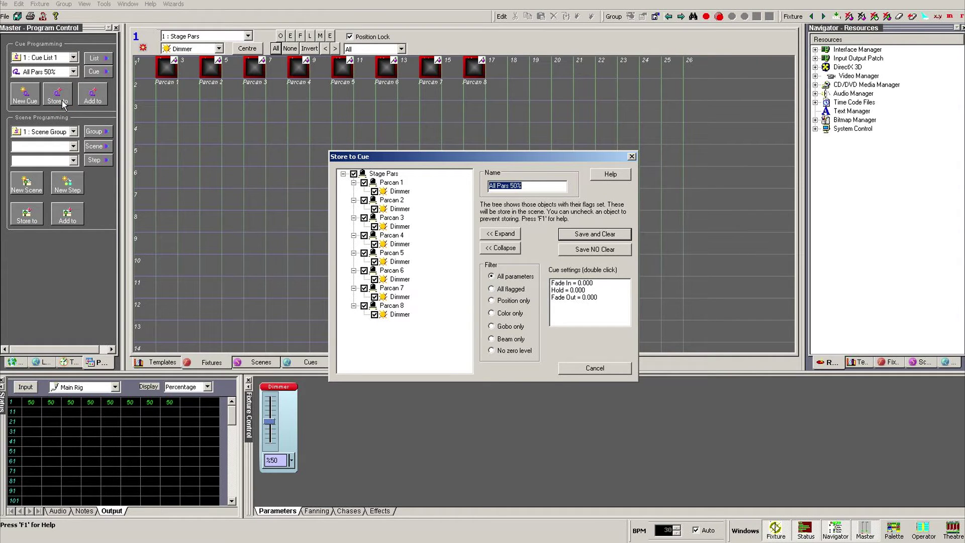
left_click(601, 234)
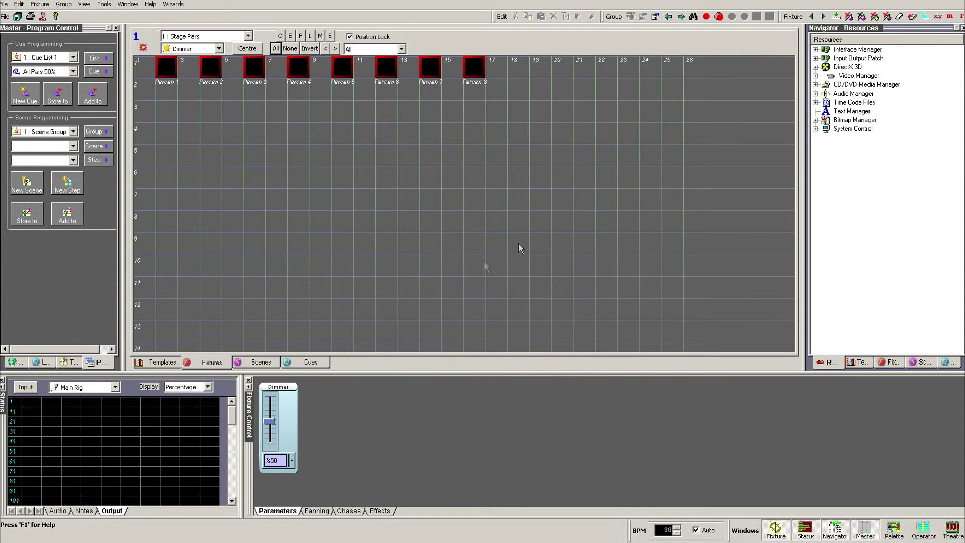
left_click(314, 362)
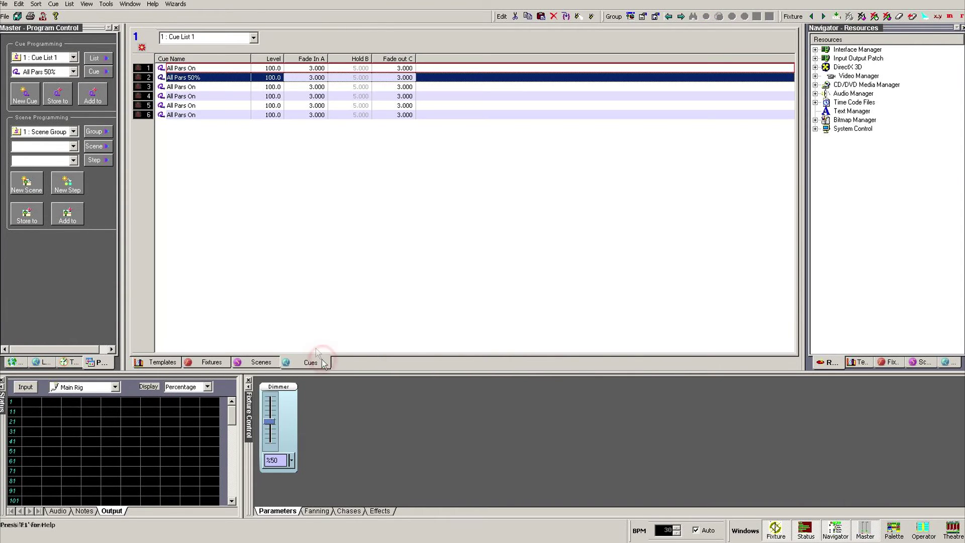
left_click(150, 80)
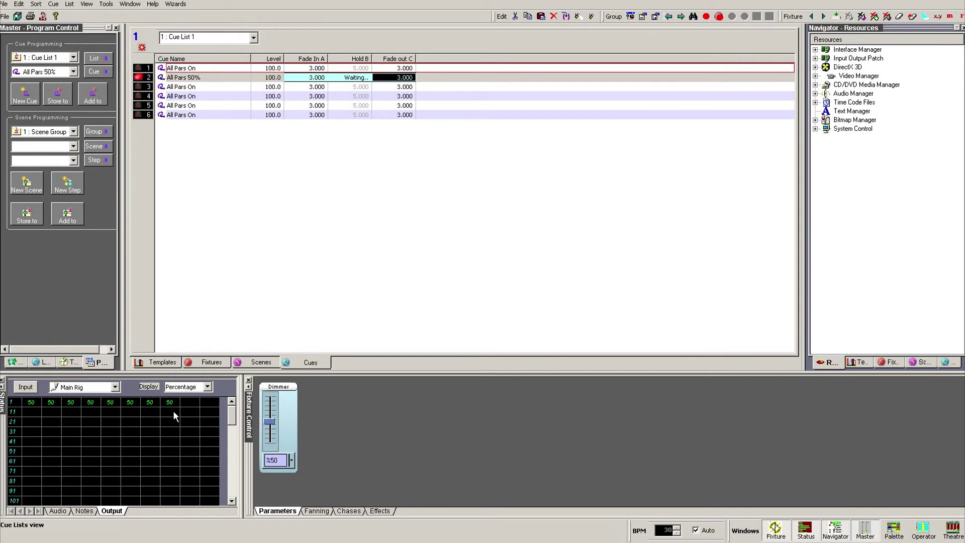
left_click(146, 78)
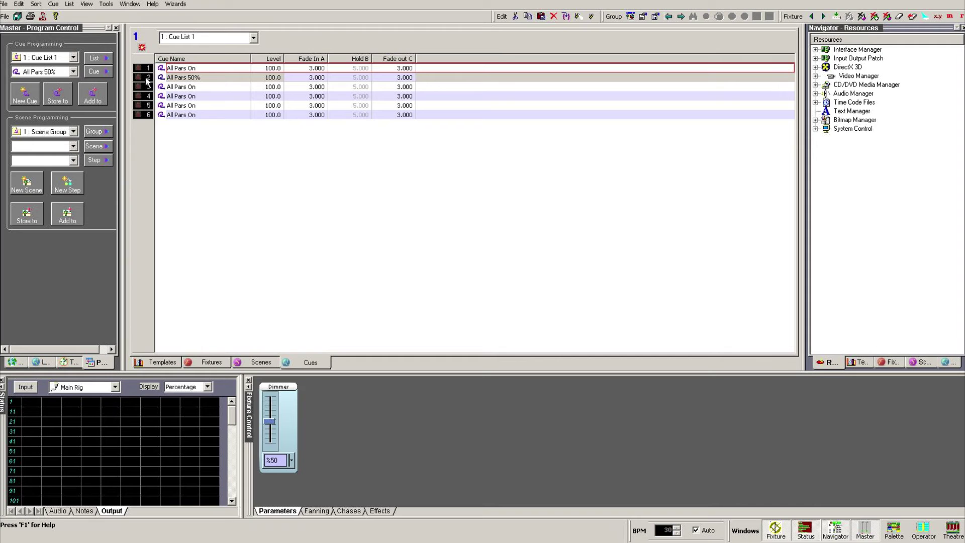
Type 'Outer 100 Inner 50' into cue 3's Cue Name cell and commit it.
left_click(204, 88)
left_click(212, 91)
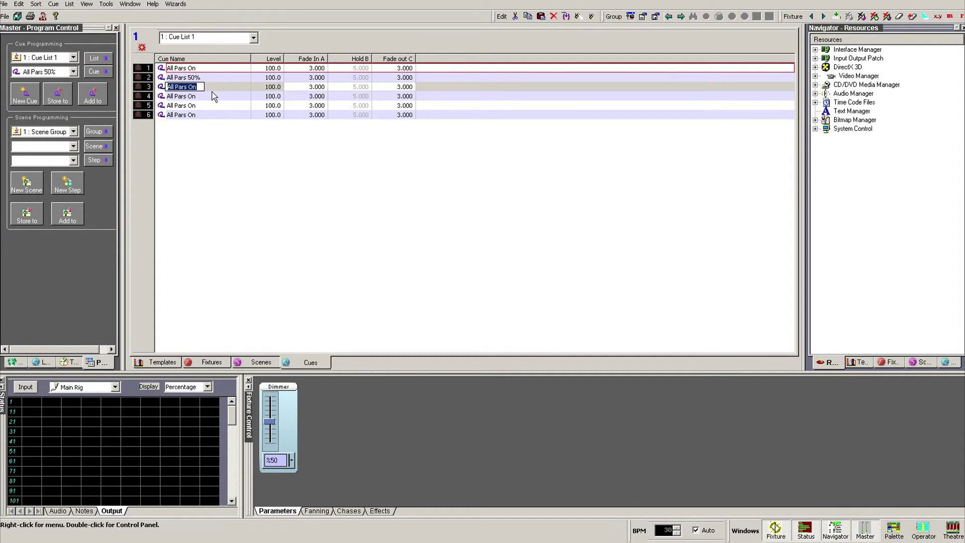
type("Outer 100 Inner 50")
left_click(219, 136)
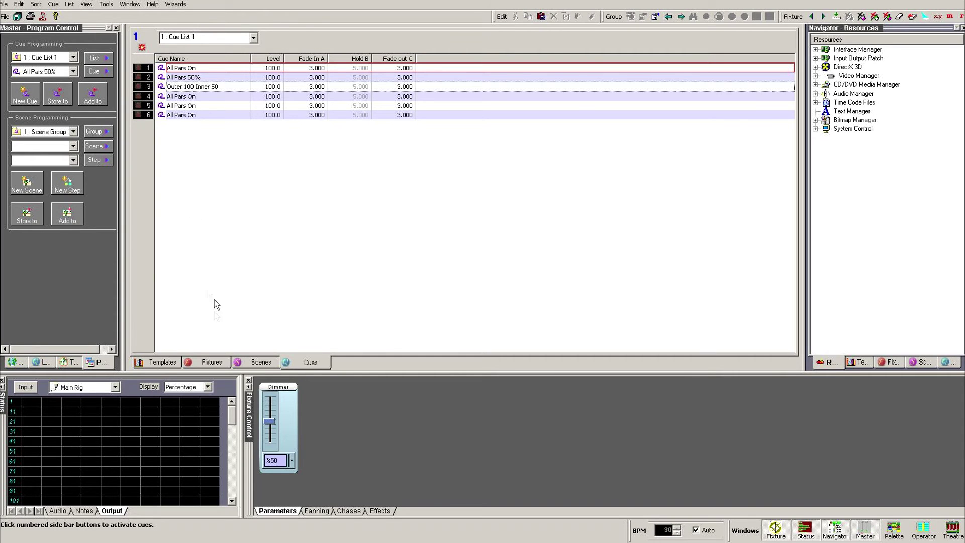
Switch back to the Fixtures page showing the Stage Pars Parcan 1–8 grid.
left_click(208, 362)
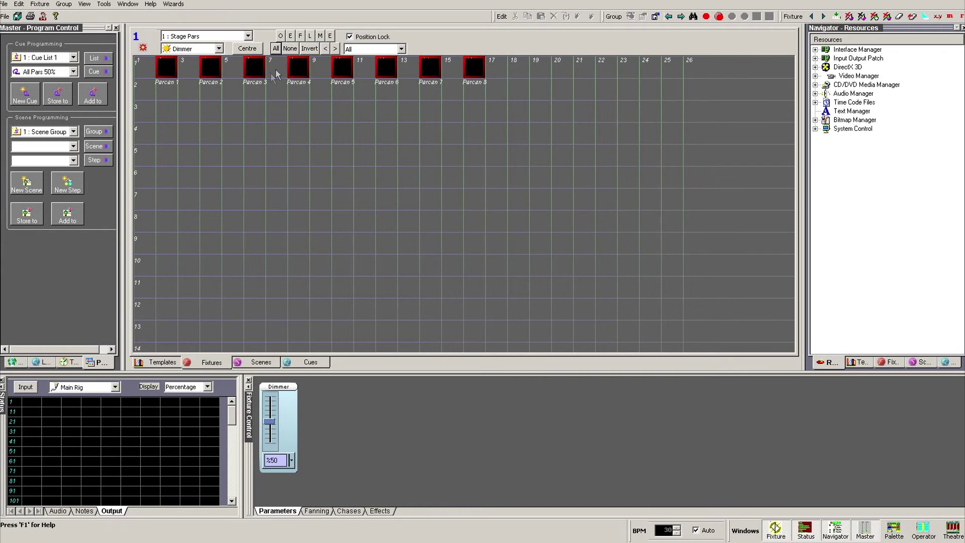
Select only the middle Parcans 3–6 and set their dimmer to exactly 50%.
left_click(320, 37)
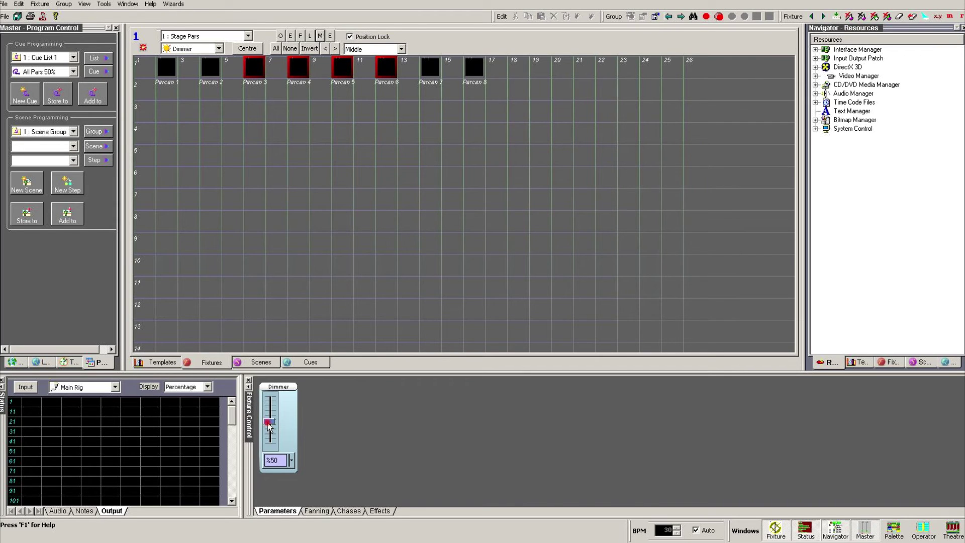
left_click_drag(269, 425, 269, 425)
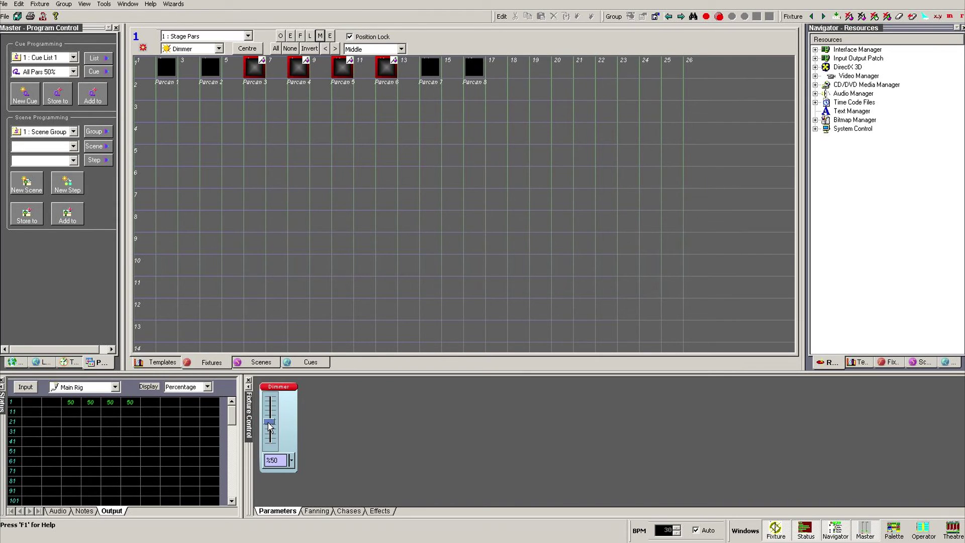
left_click(64, 71)
Choose Cue List 1 and cue Outer 100 Inner 50 as the target cue.
left_click(73, 58)
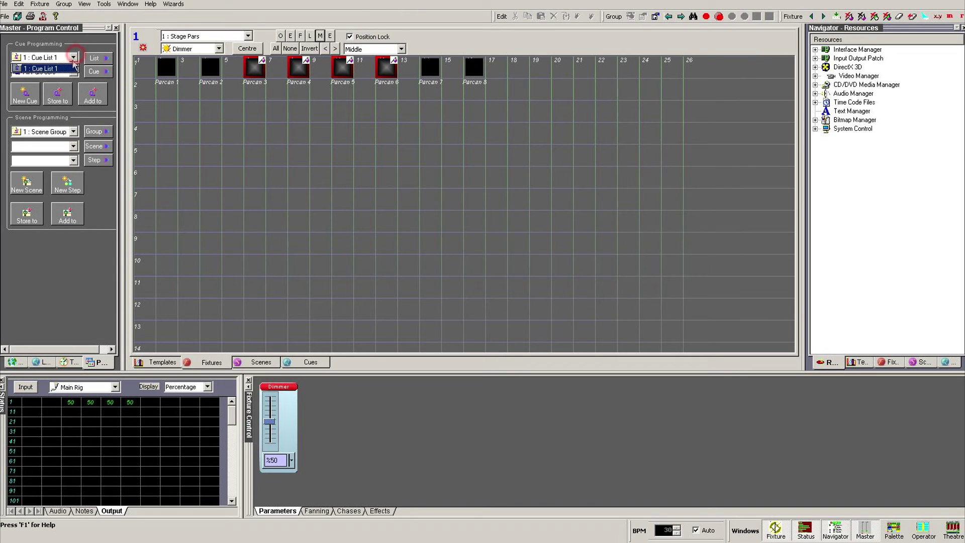
left_click(69, 70)
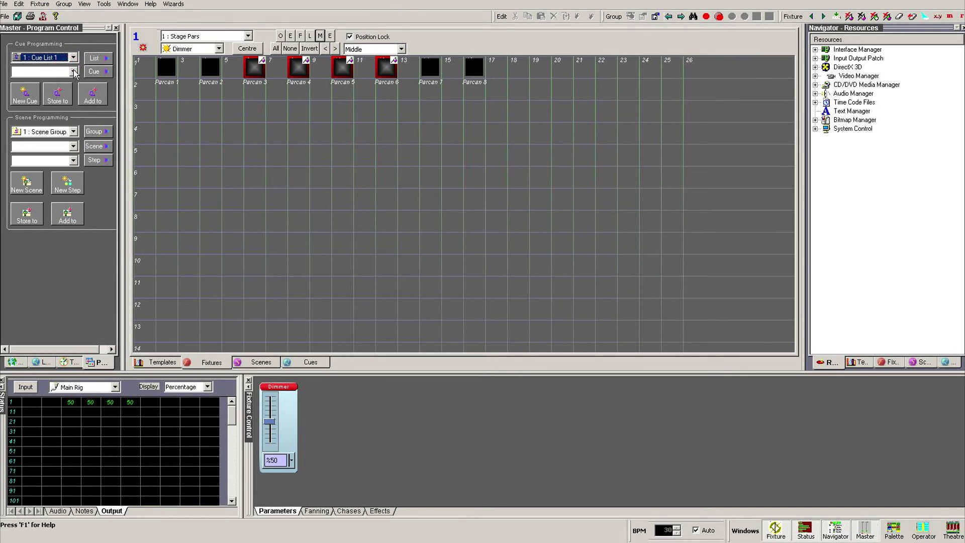
left_click(72, 71)
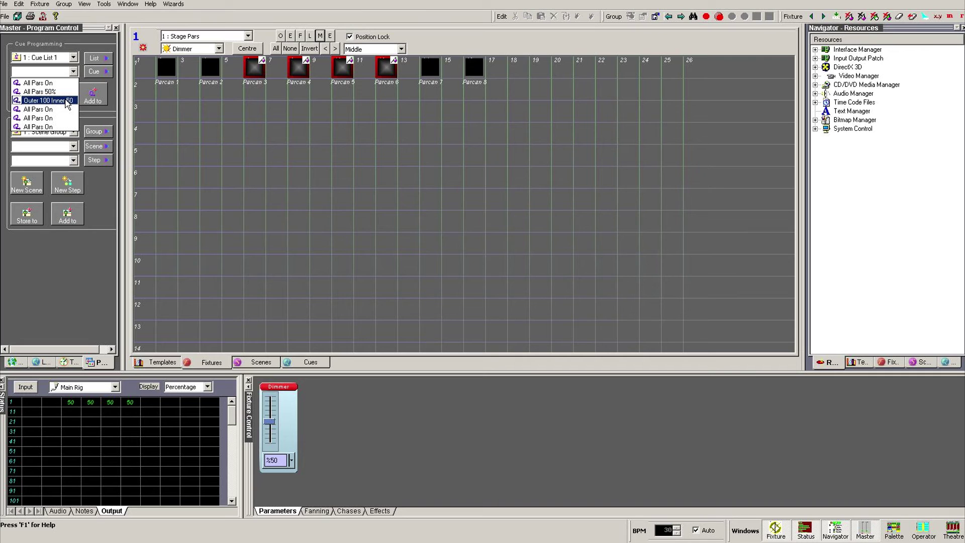
left_click(67, 101)
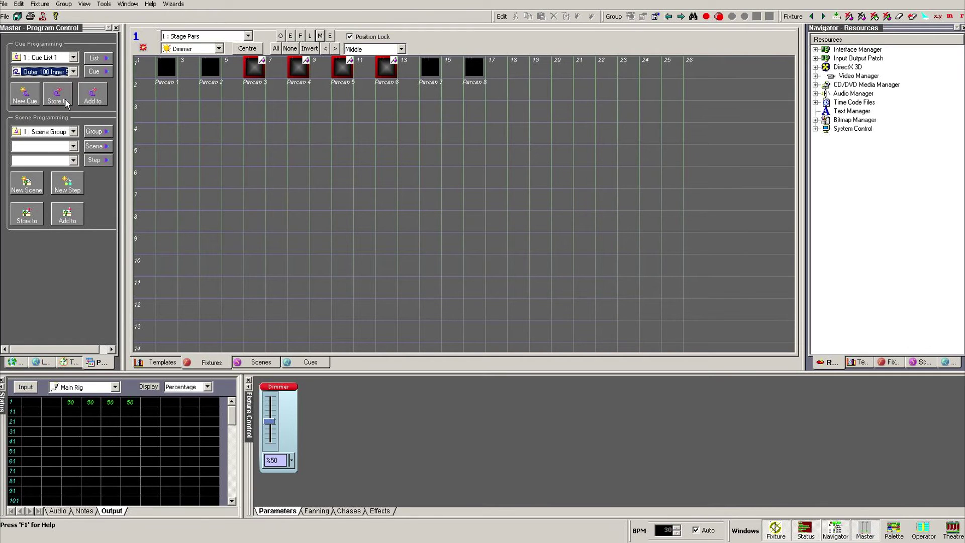
Add Parcans 3–6's 50% dimmer to cue Outer 100 Inner 50 with Add to, then Save and Clear.
left_click(92, 100)
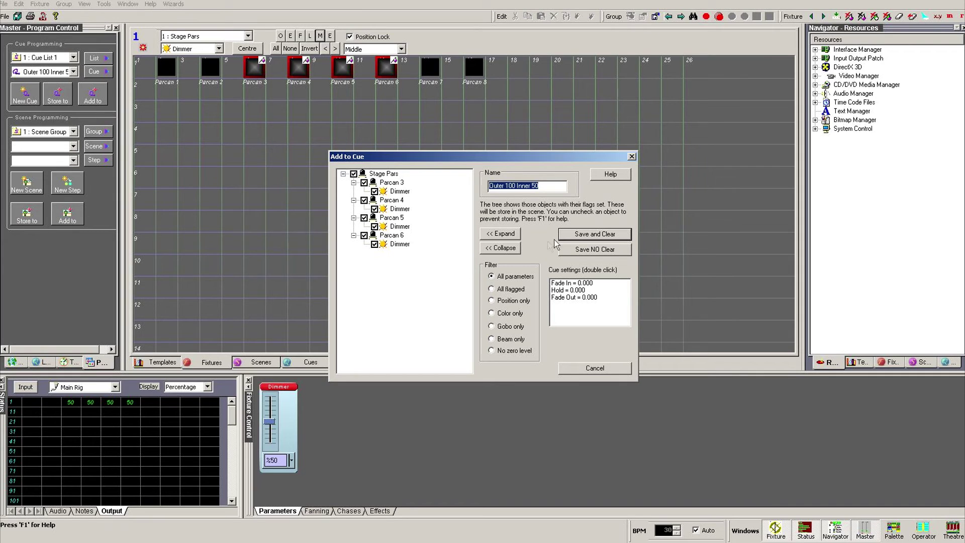
left_click(574, 235)
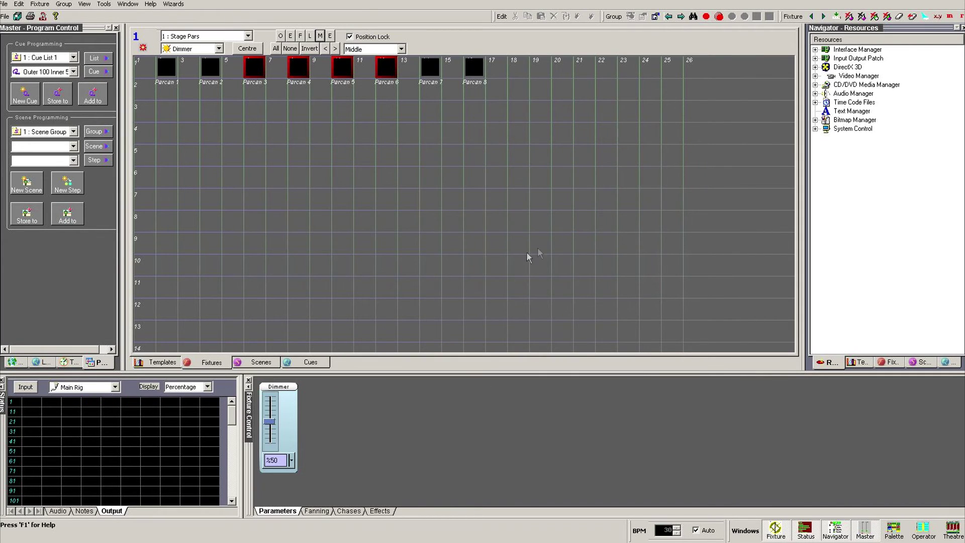
Play cue 3 'Outer 100 Inner 50' from Cue List 1, then release it to fade to zero.
left_click(317, 362)
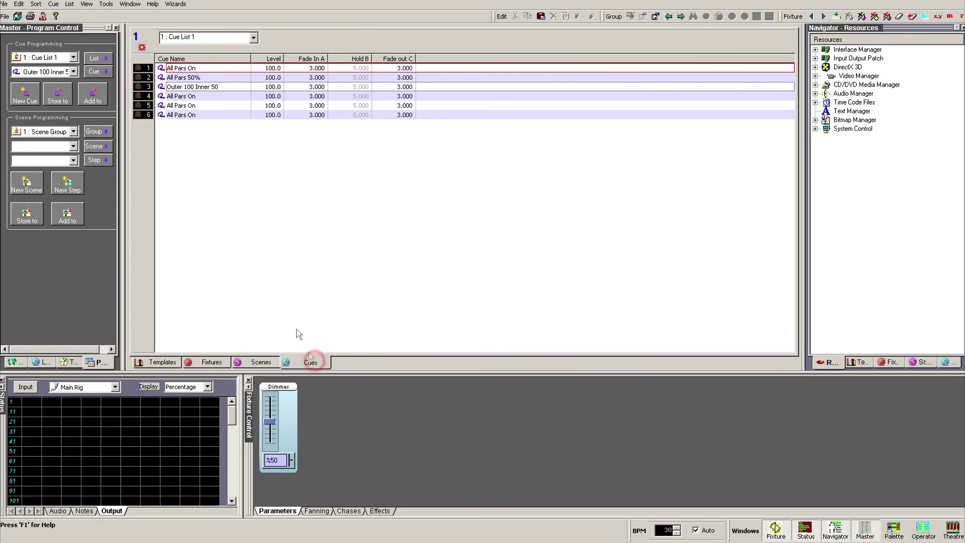
left_click(146, 86)
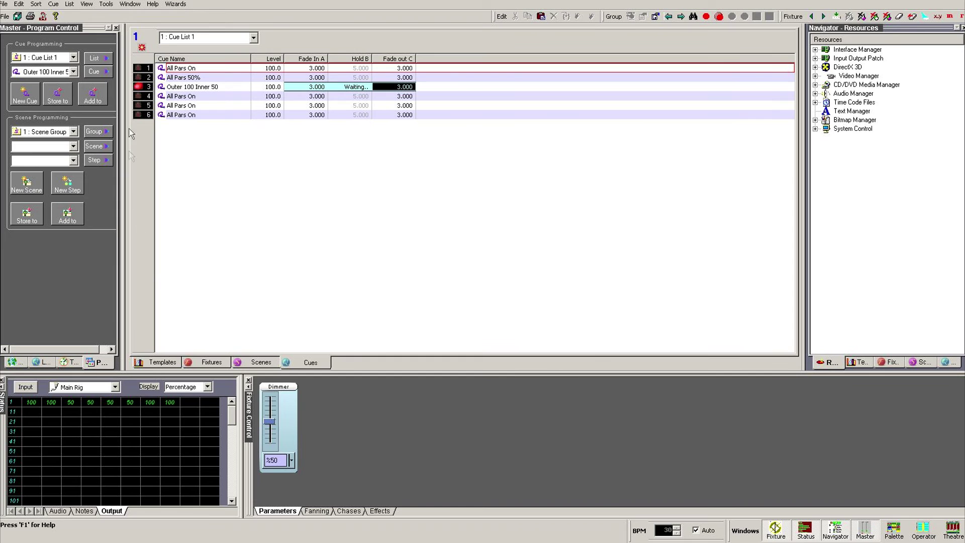
left_click(142, 88)
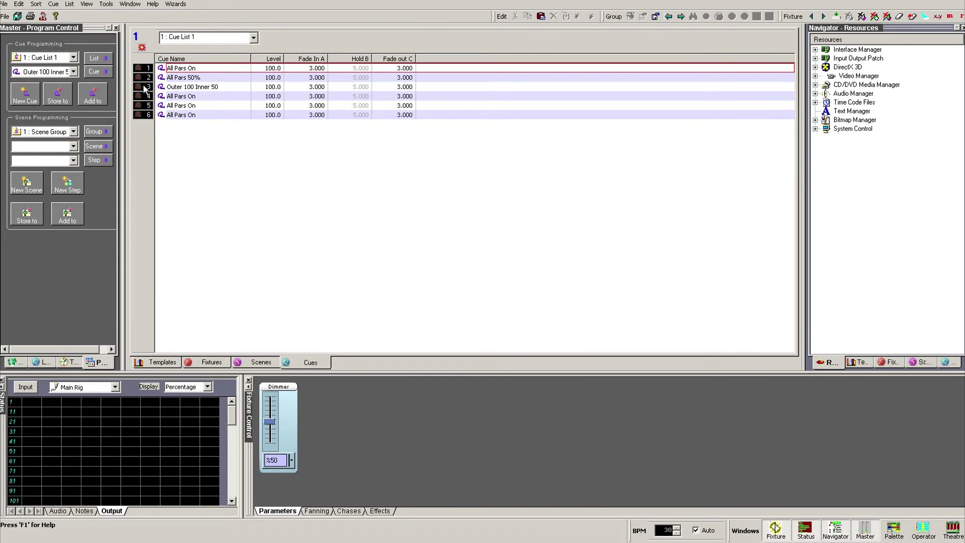
Rename cue 4 to 'Store To Test', then play it and release it to fade out.
left_click(178, 98)
left_click(189, 96)
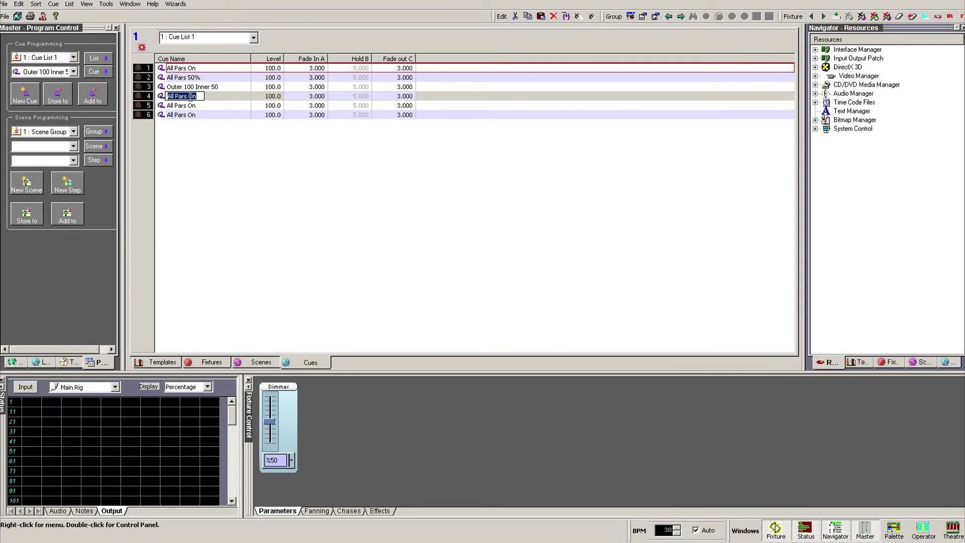
type("Store To Testy")
key("BackSpace")
key("Return")
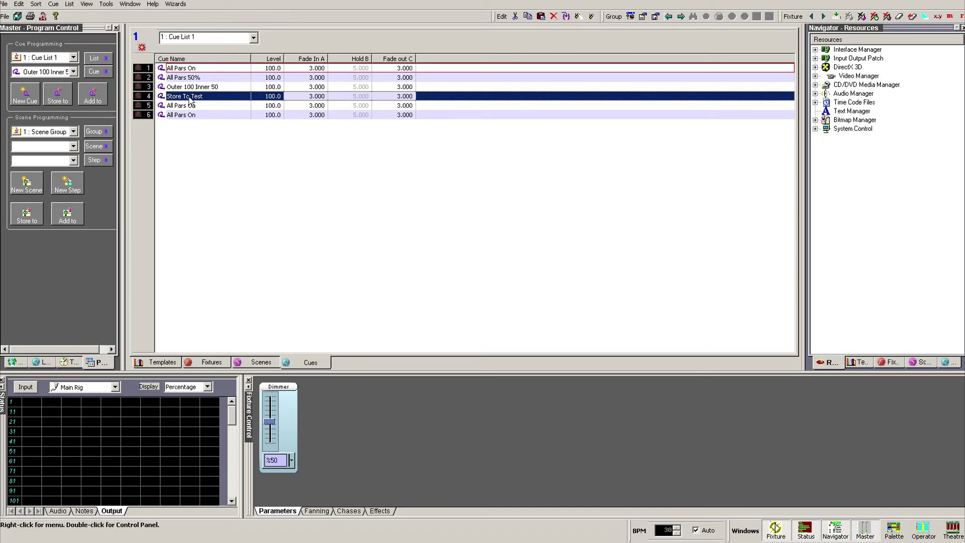
left_click(146, 97)
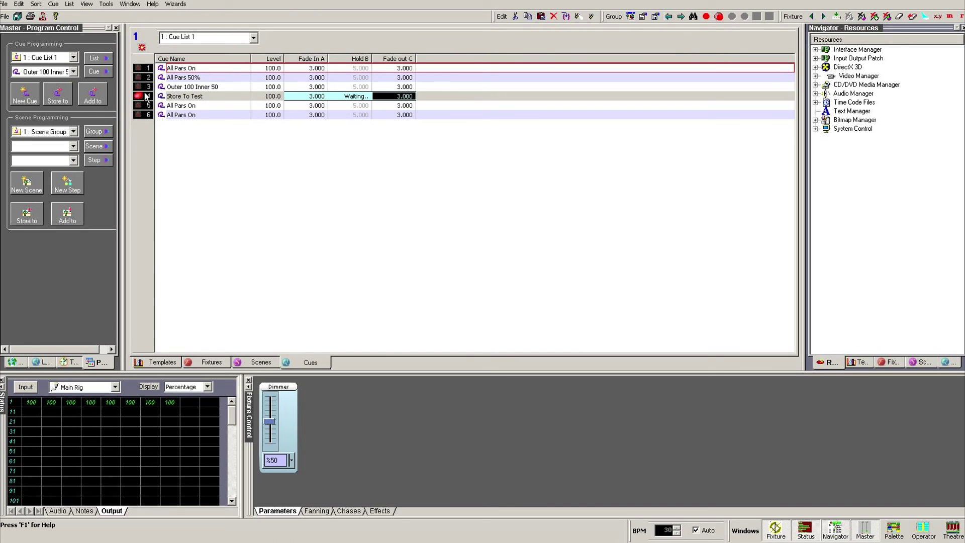
left_click(146, 96)
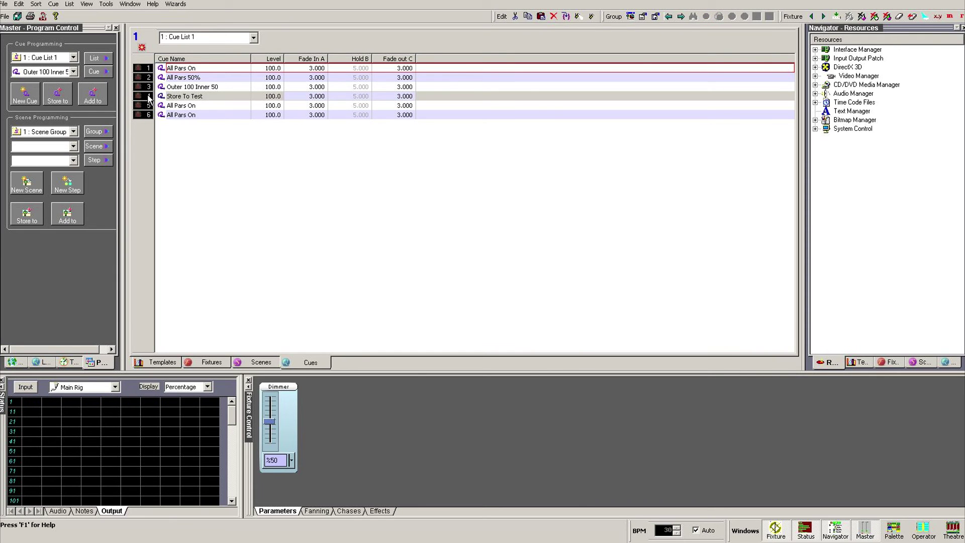
Set Parcans 3–6 to 50% dimmer and begin storing them into cue 'Store To Test'.
left_click(212, 362)
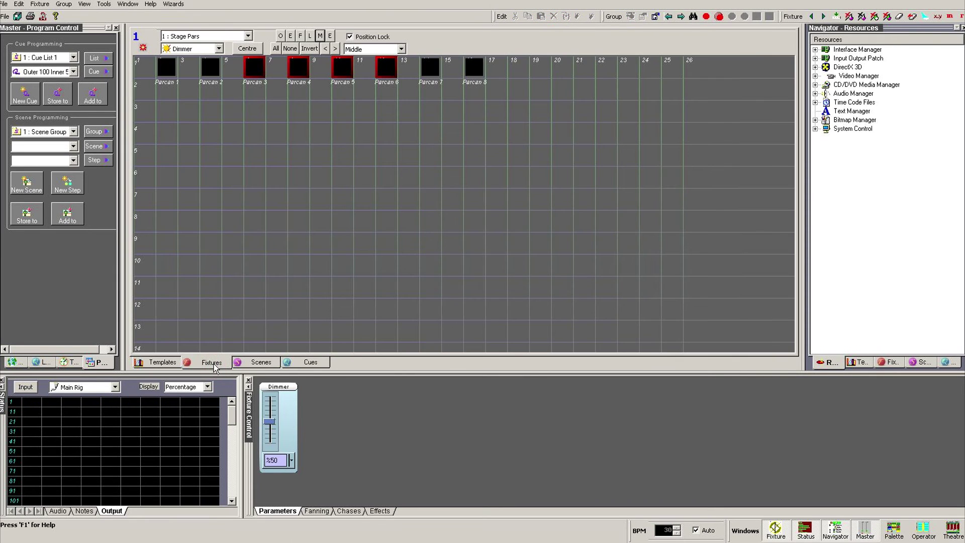
left_click(270, 422)
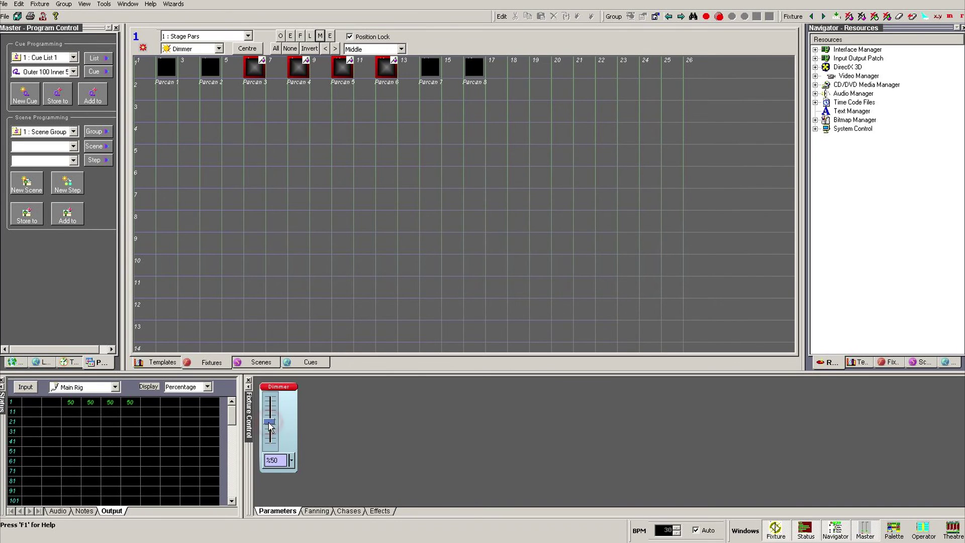
left_click(73, 71)
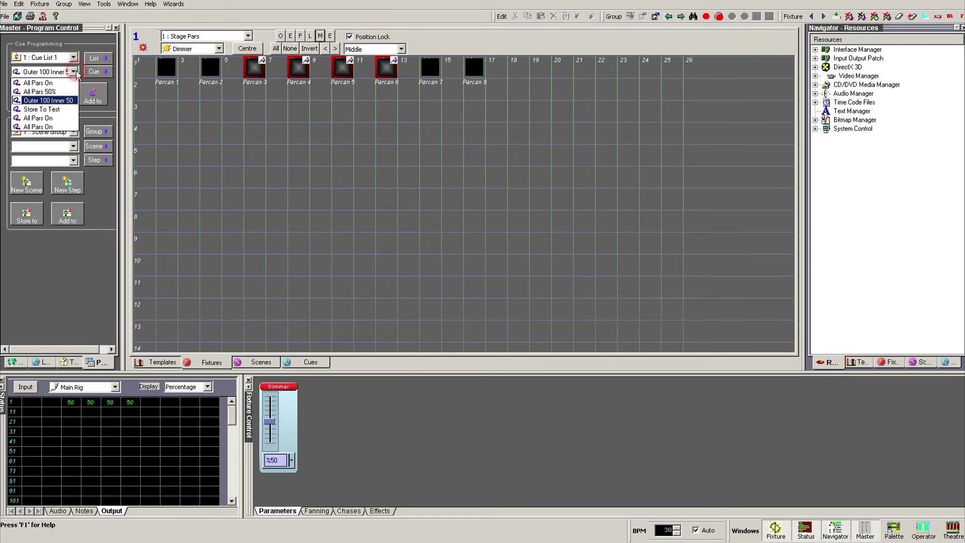
left_click(61, 109)
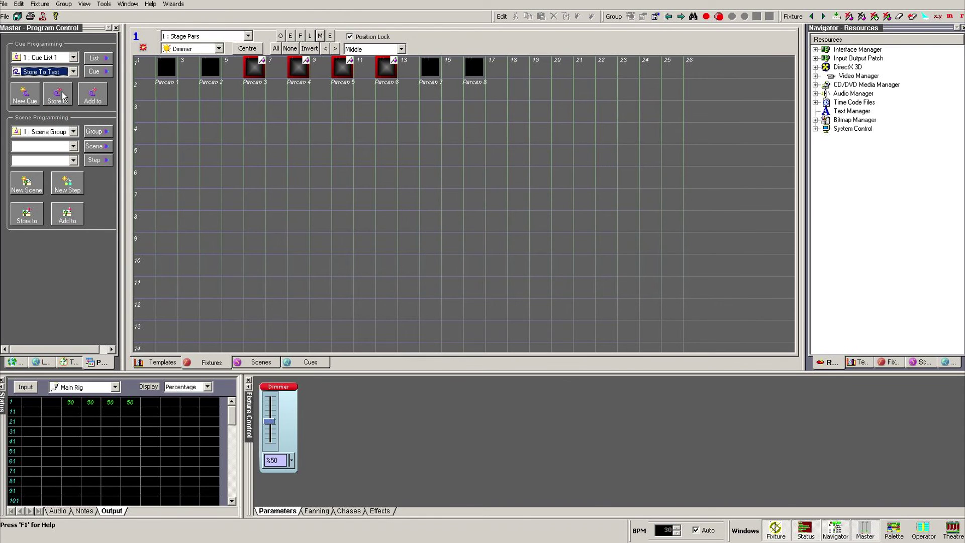
left_click(58, 94)
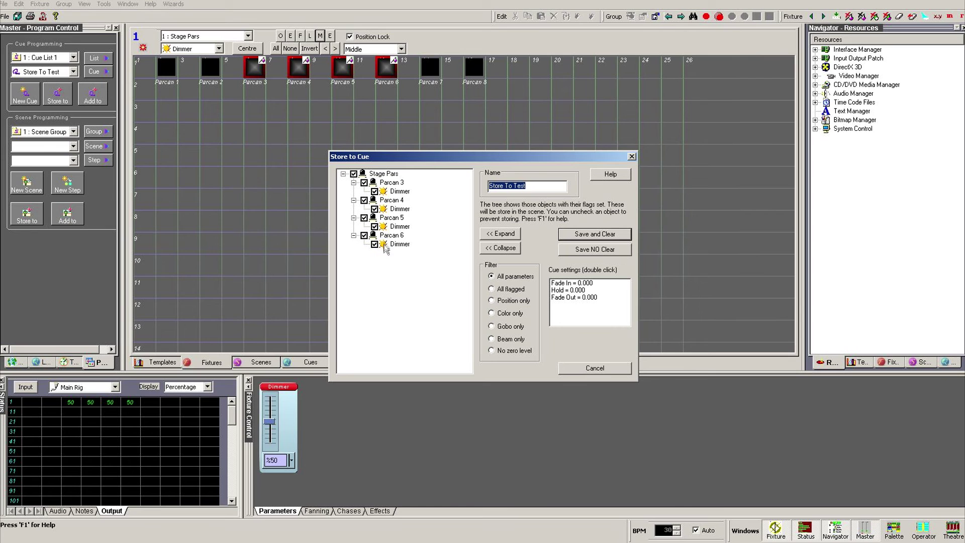
Save Parcans 3–6 at 50% into 'Store To Test' and play cue 4 to check it.
left_click(601, 235)
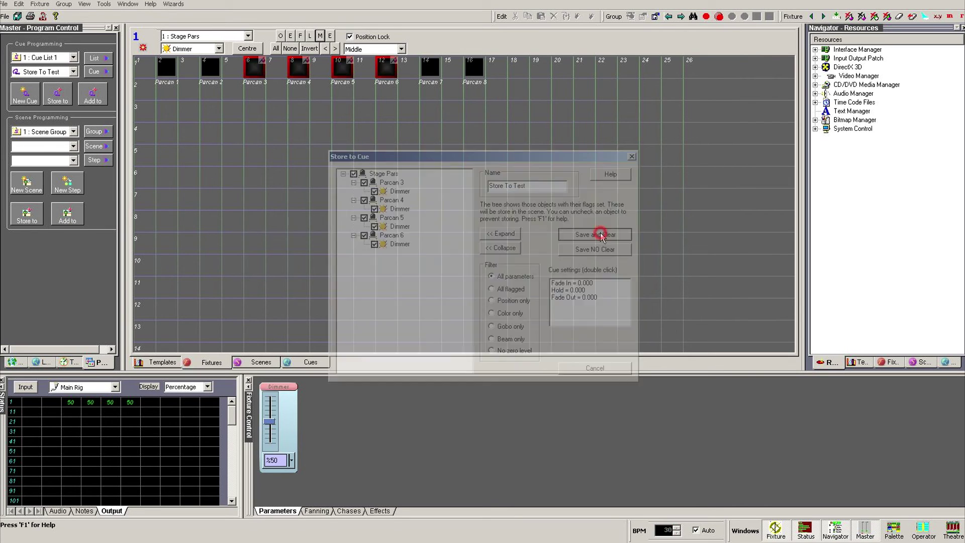
left_click(298, 365)
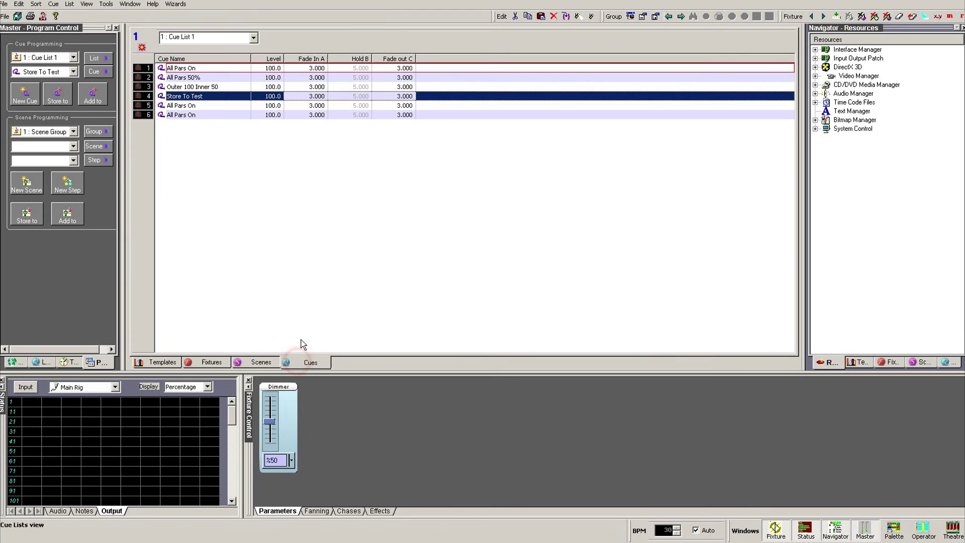
left_click(148, 96)
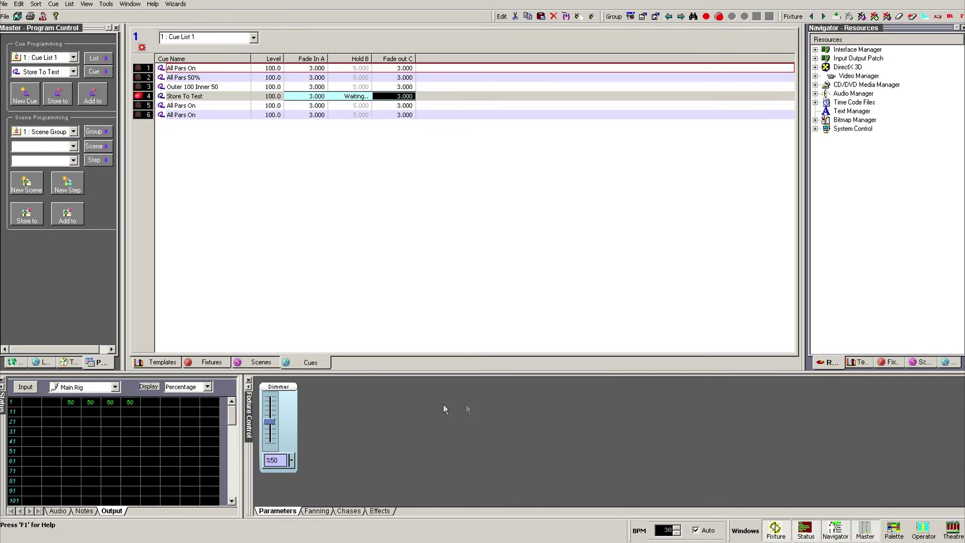
Delete the Parcan 8 dimmer entry from cue 5 'All Pars On' in the navigator.
left_click(946, 362)
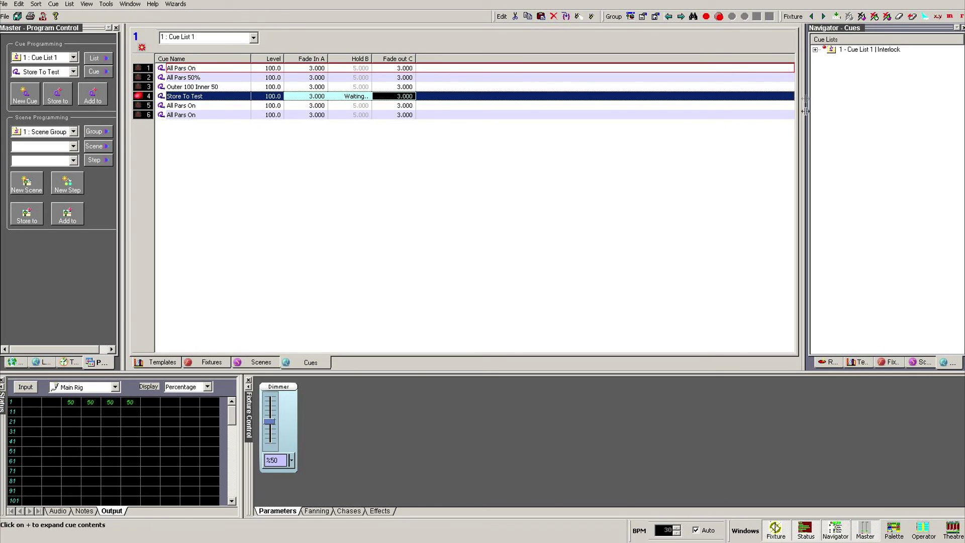
left_click(815, 50)
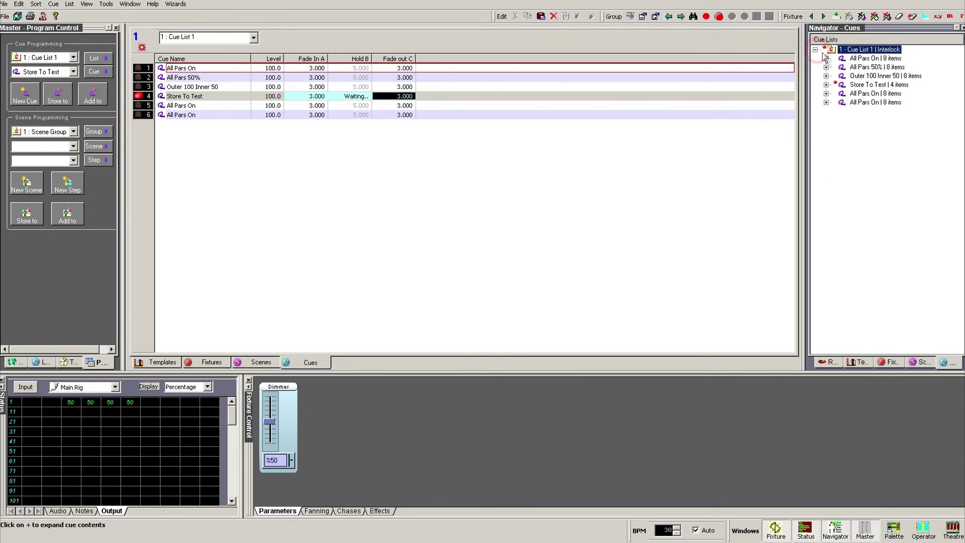
left_click(826, 94)
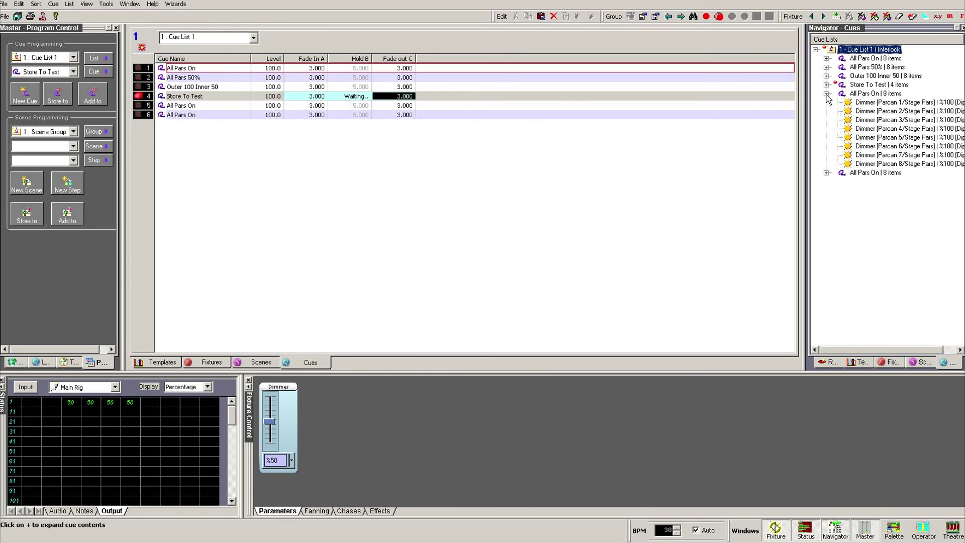
left_click(887, 164)
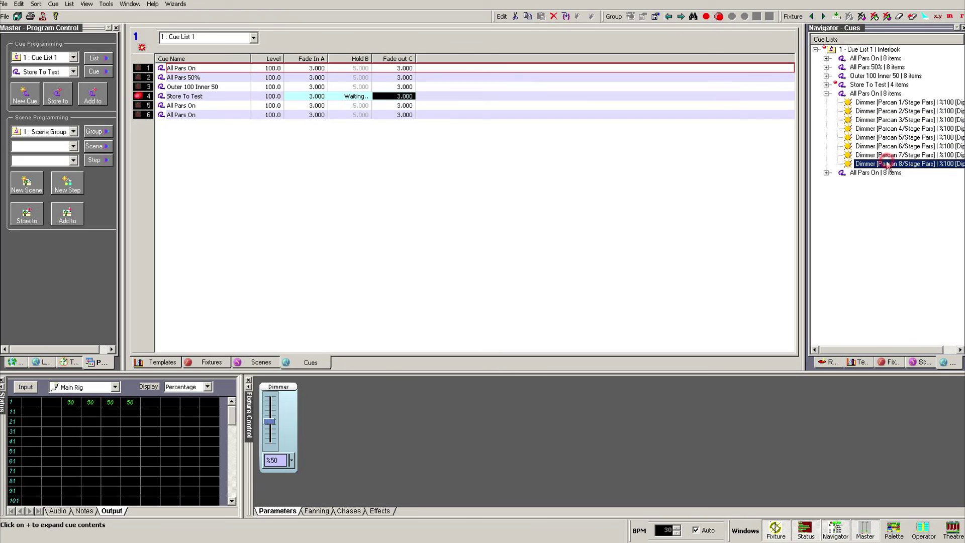
key("Delete")
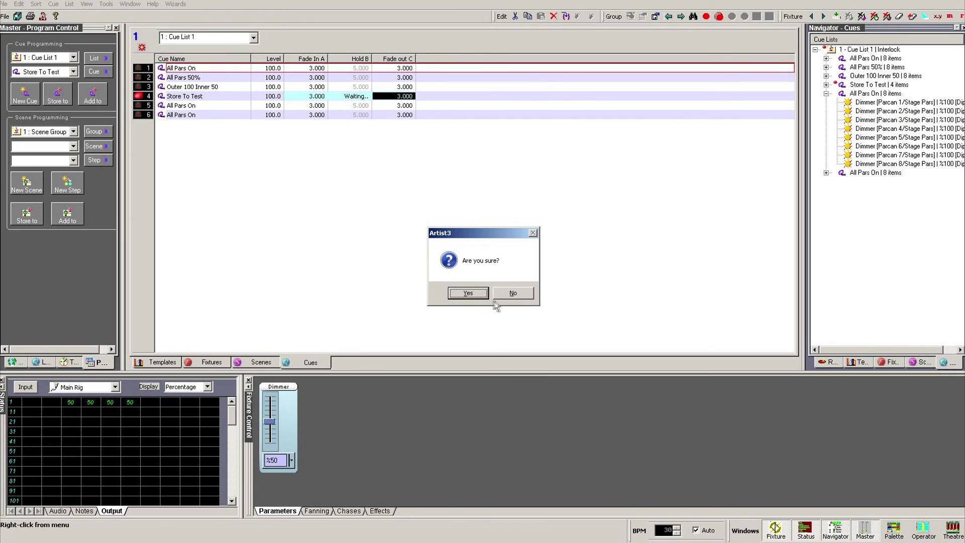
left_click(467, 293)
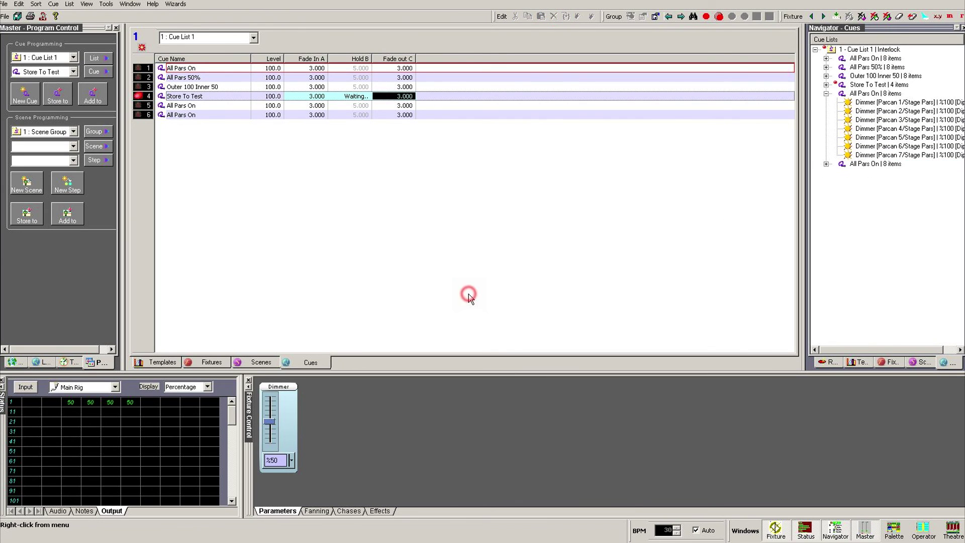
right_click(880, 159)
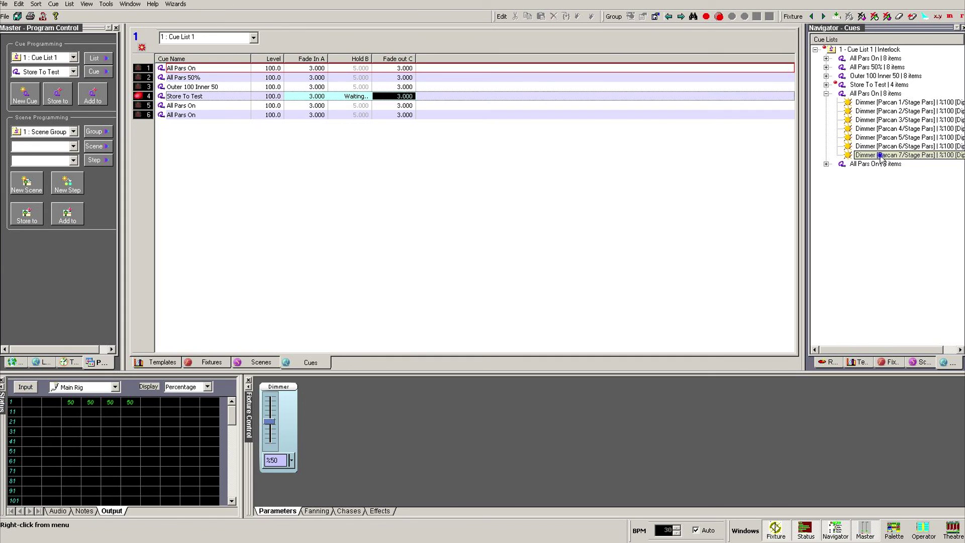
Lower the Parcan 7 dimmer in cue 5 'All Pars On' from 100% to 47%.
left_click(914, 313)
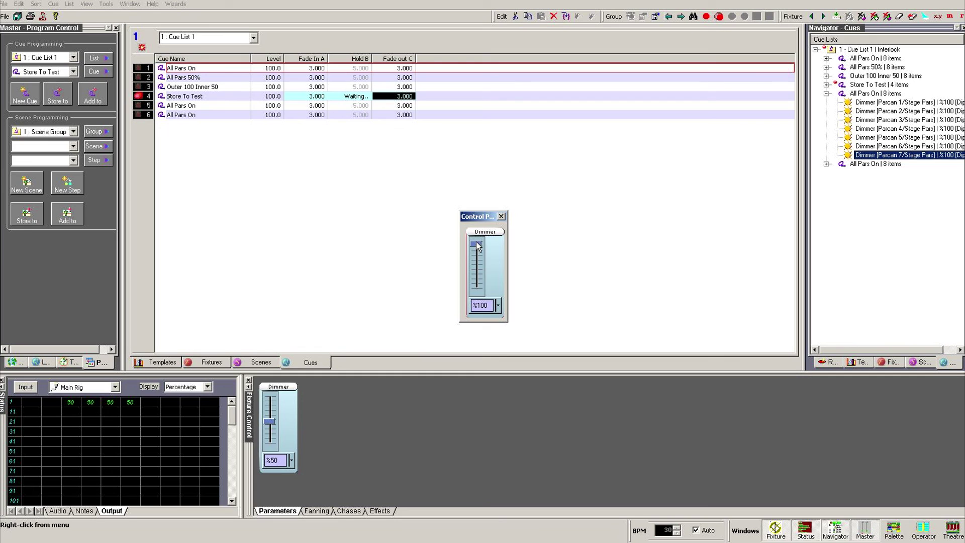
left_click_drag(476, 246, 480, 268)
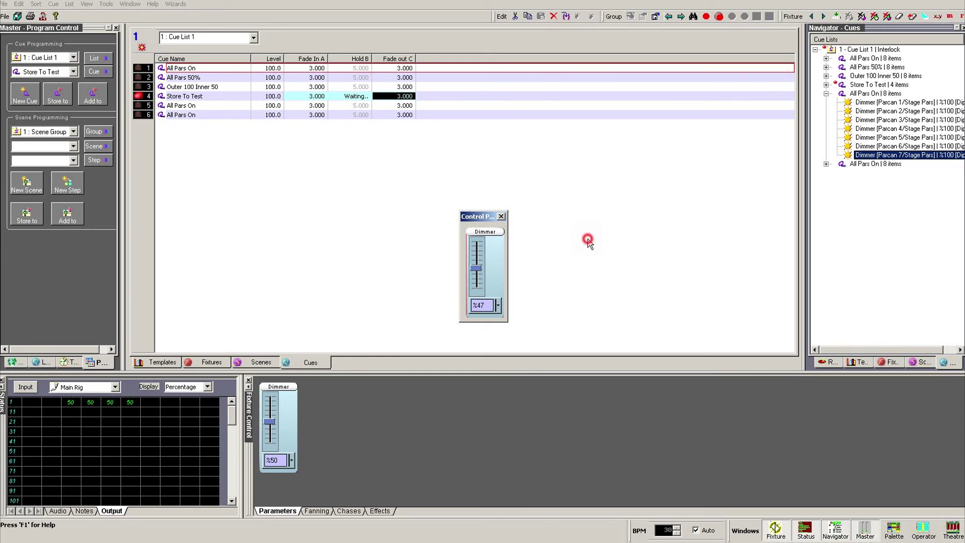
left_click(501, 216)
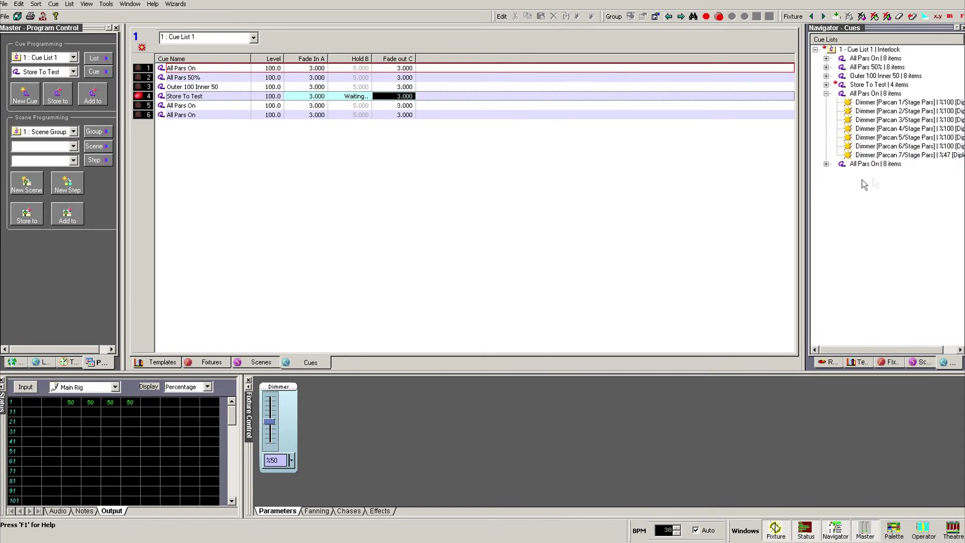